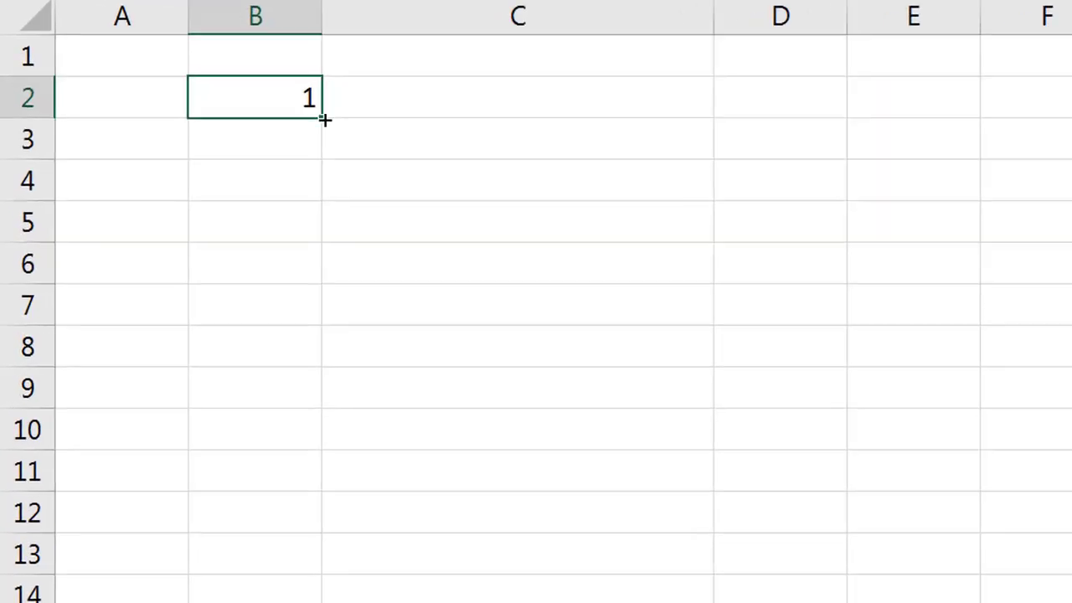
Select text in the open document and type '>8.3'
left_click_drag(321, 117, 488, 373)
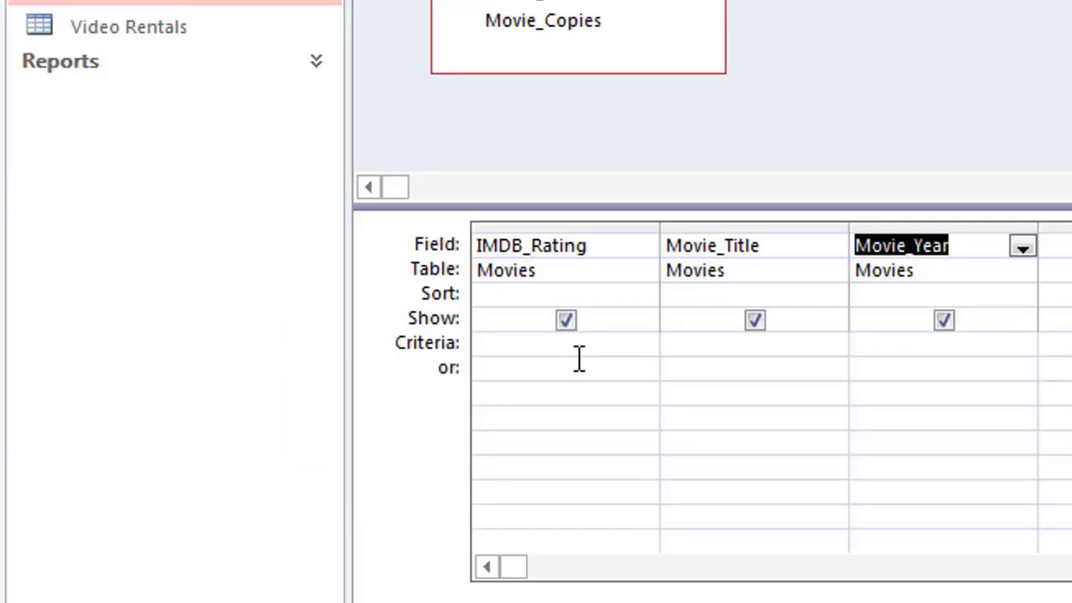
left_click(577, 351)
type(">8.3")
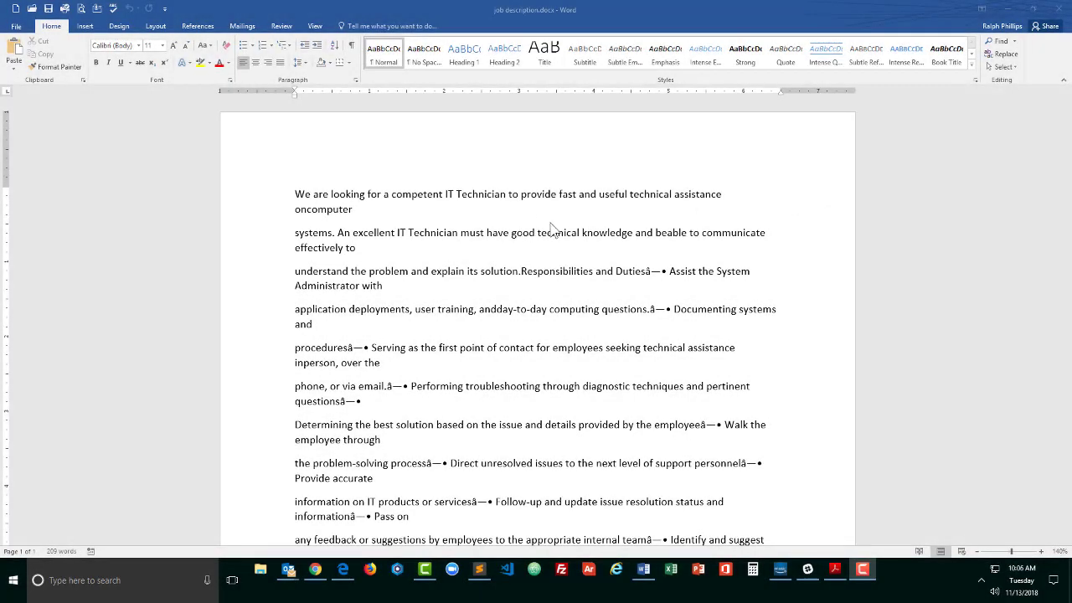
Create a blank document and fill it with =rand(10,6) sample paragraphs
left_click(15, 10)
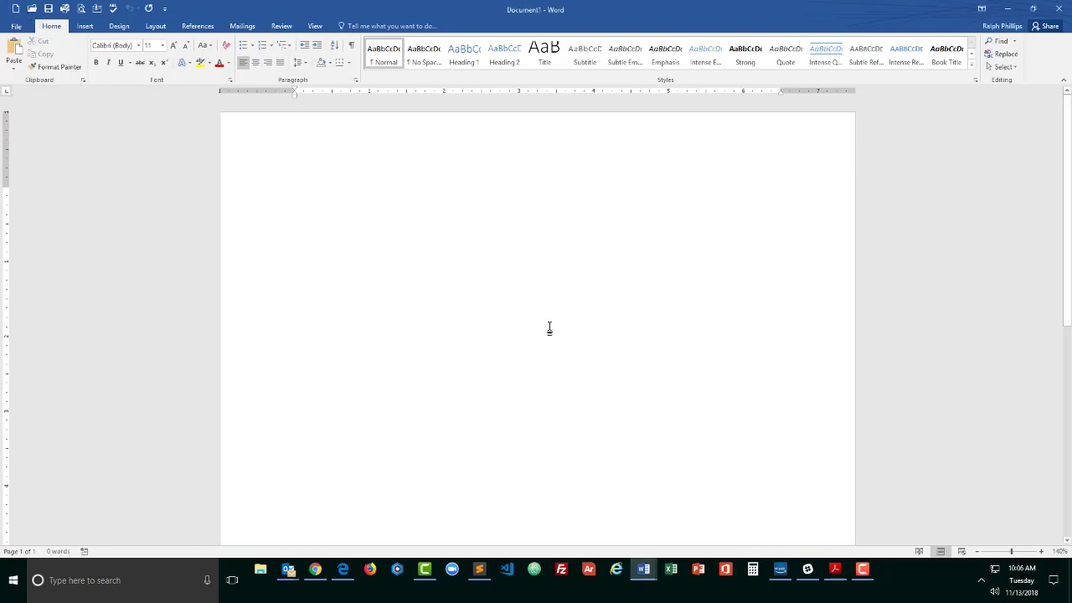
type("=rand(10")
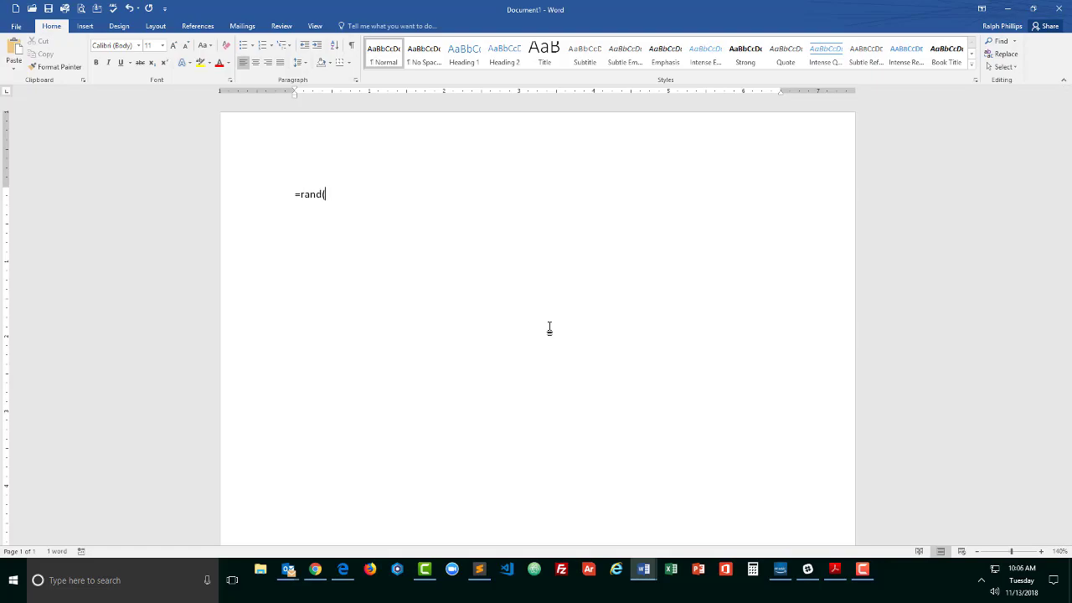
type(",6)")
key("Return")
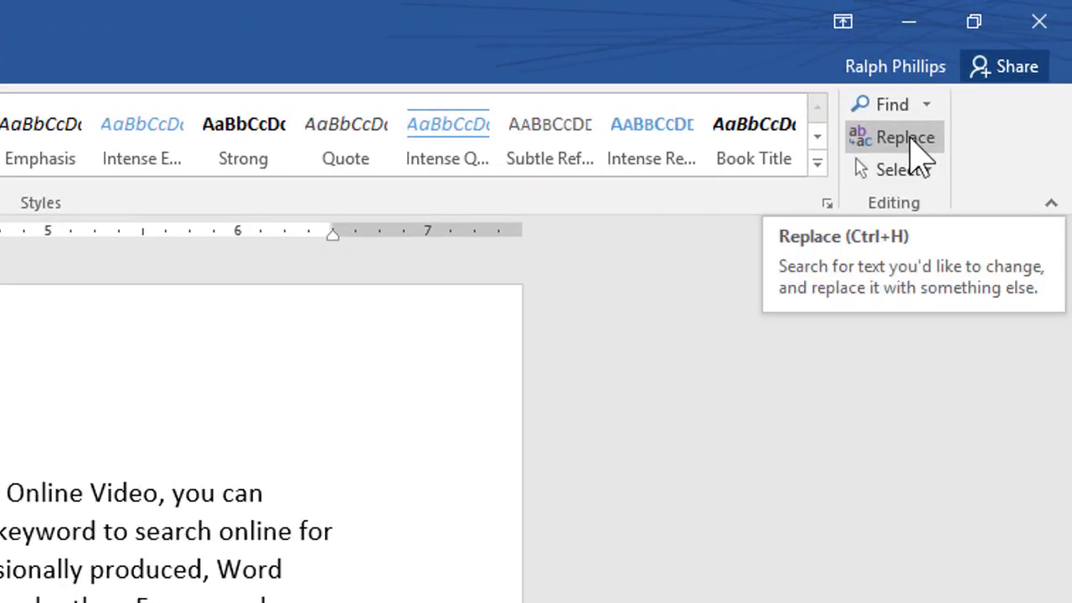
Replace all 16 occurrences of 'video' with 'magical moving pictures', then expand the More search options
left_click(915, 155)
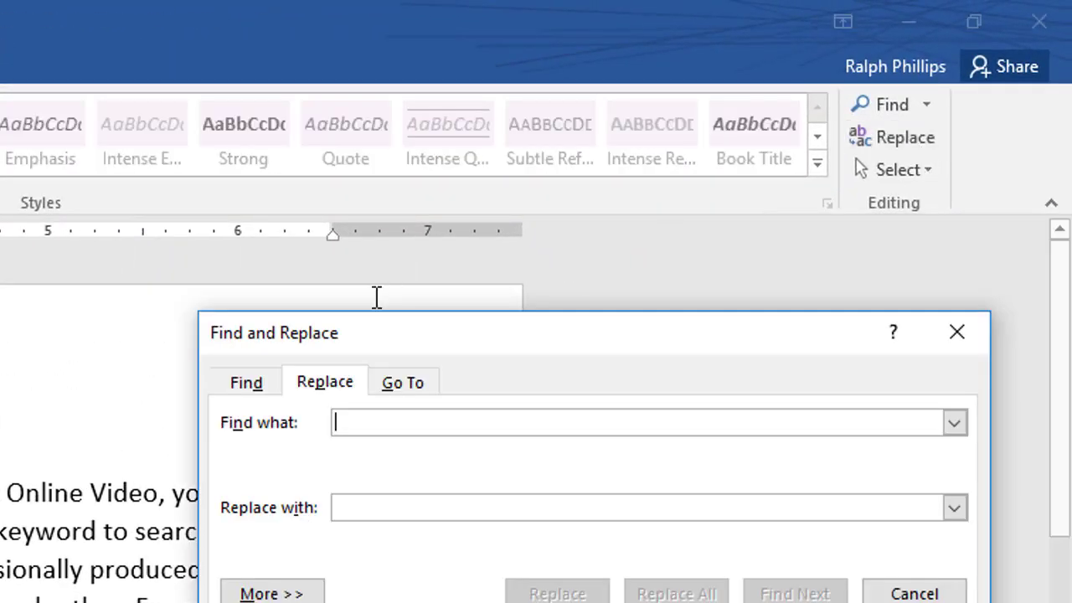
left_click_drag(438, 340, 355, 366)
left_click_drag(530, 261, 545, 262)
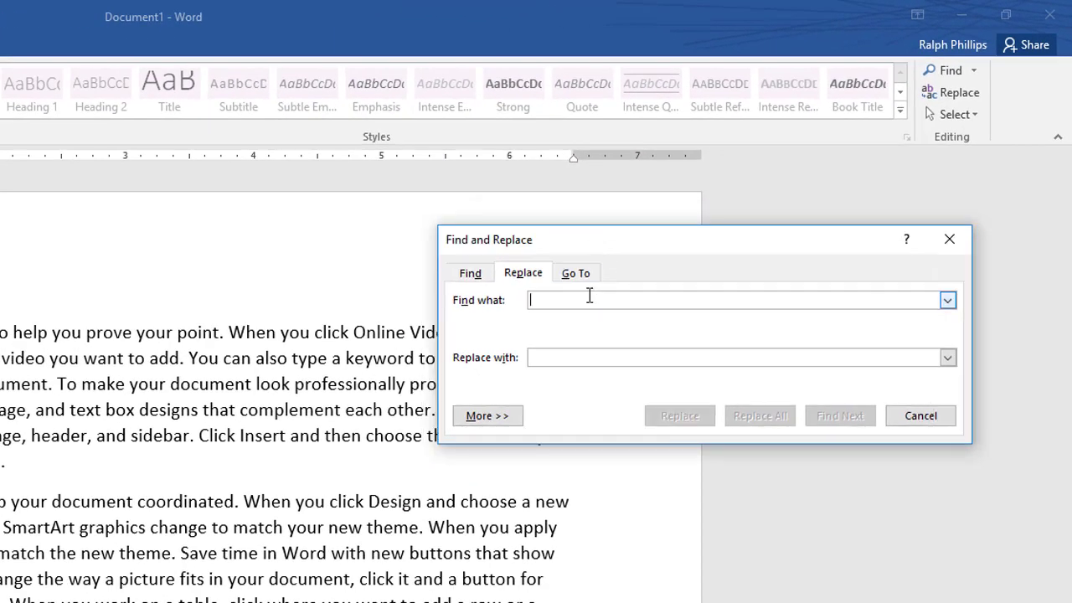
type("video")
key("Tab")
type("magical m")
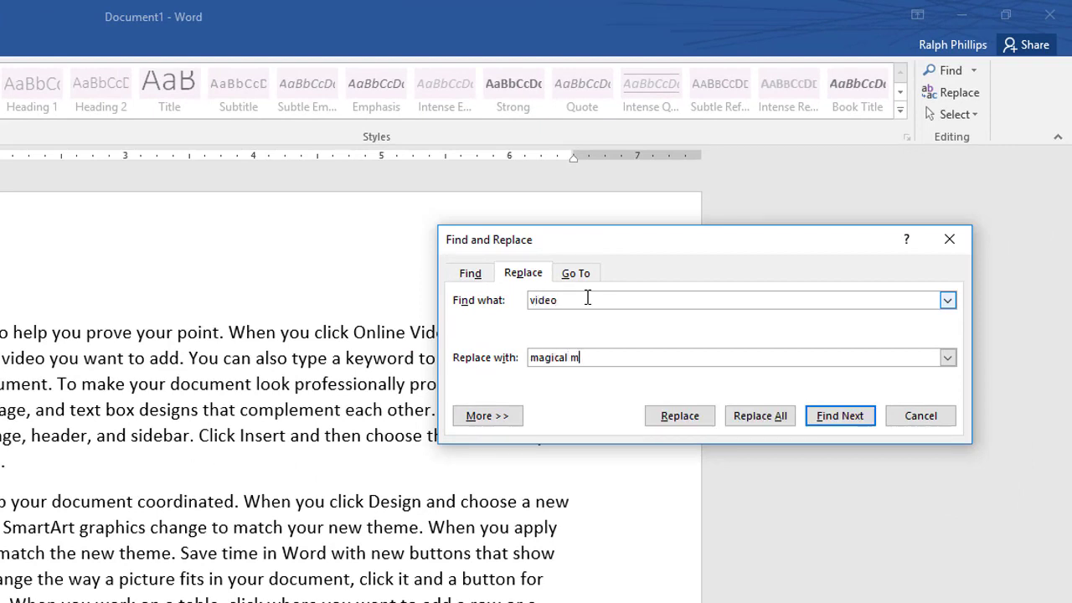
type("oving pictures")
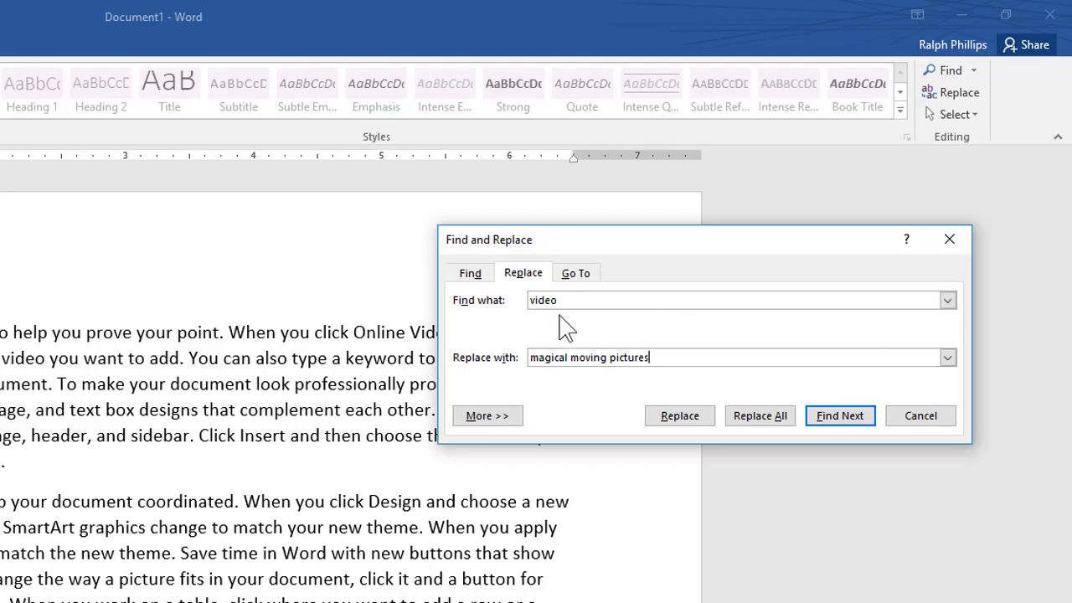
left_click(769, 430)
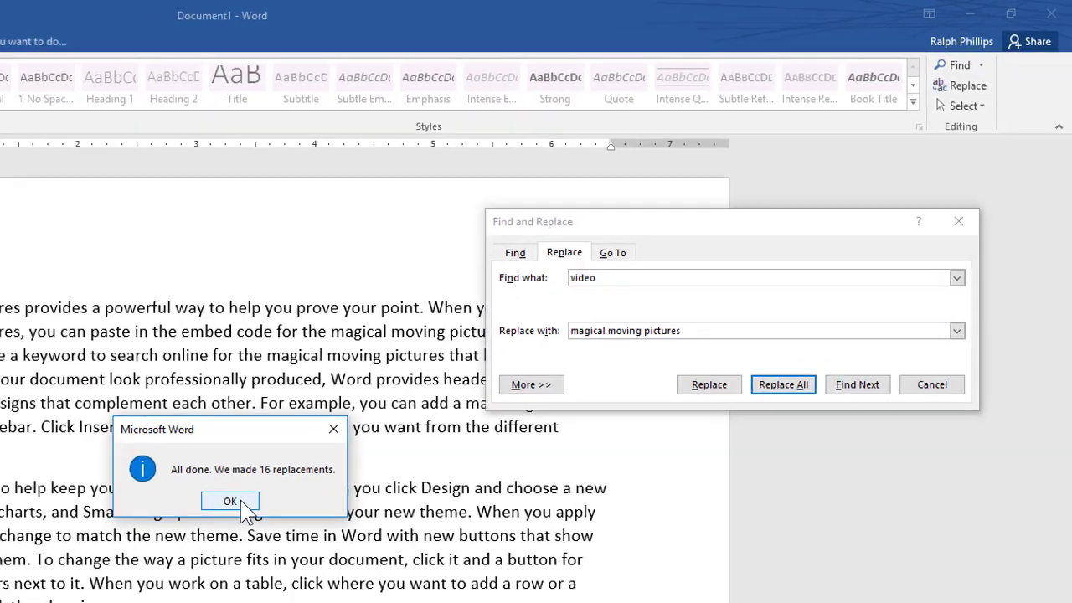
left_click(174, 544)
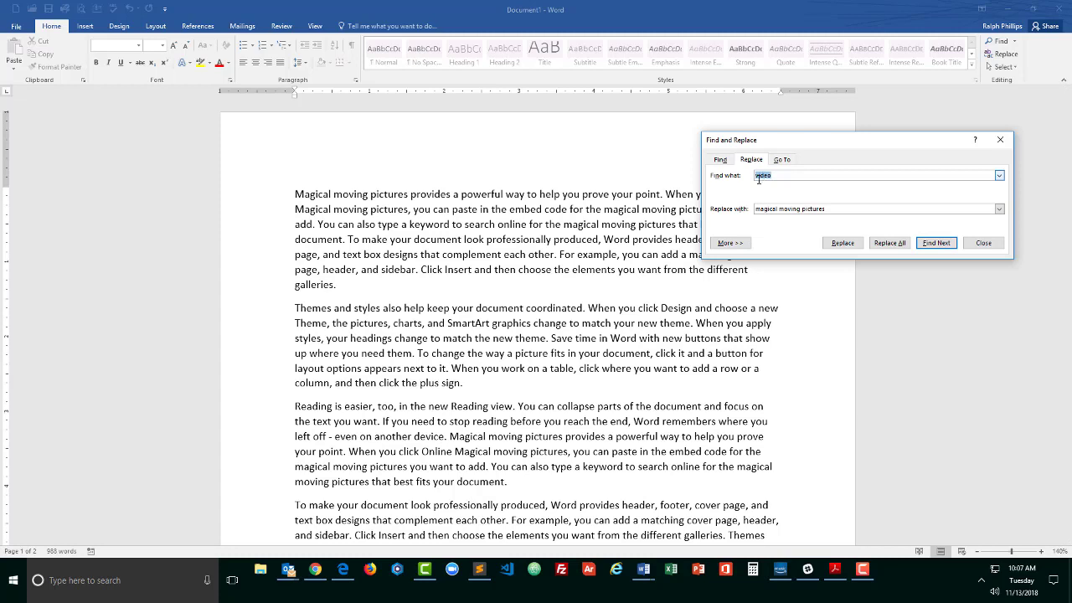
left_click(732, 243)
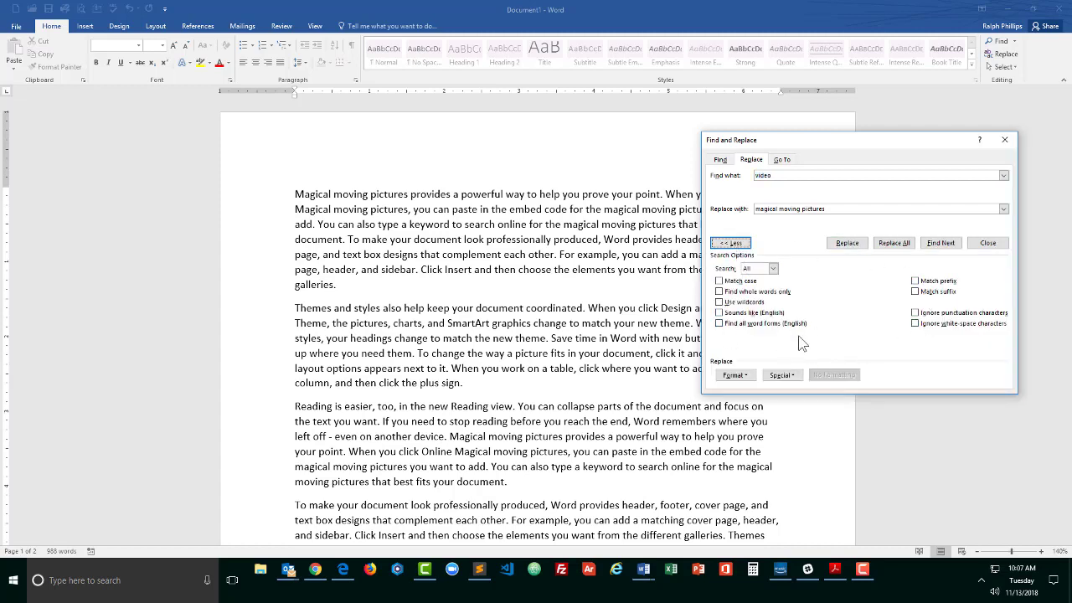
Close Find and Replace and close the sample document without saving it
left_click(1006, 141)
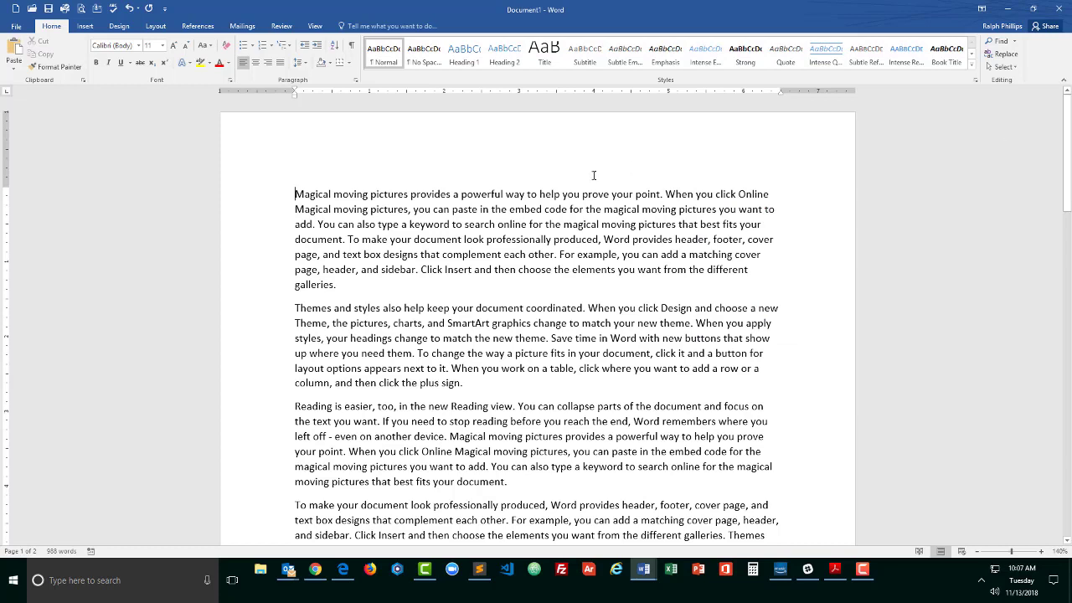
left_click(1059, 11)
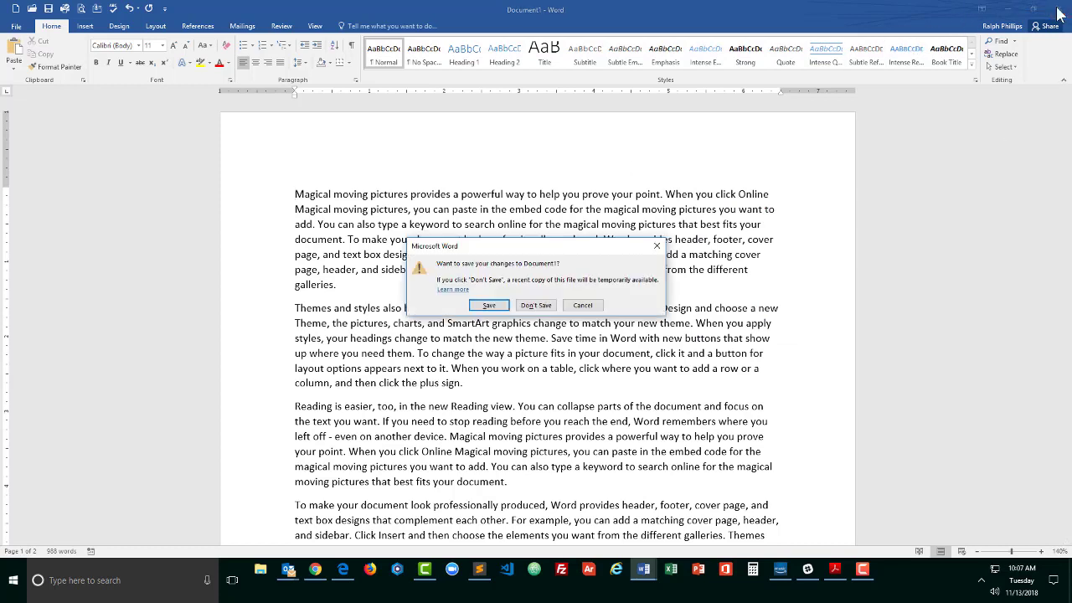
left_click(537, 308)
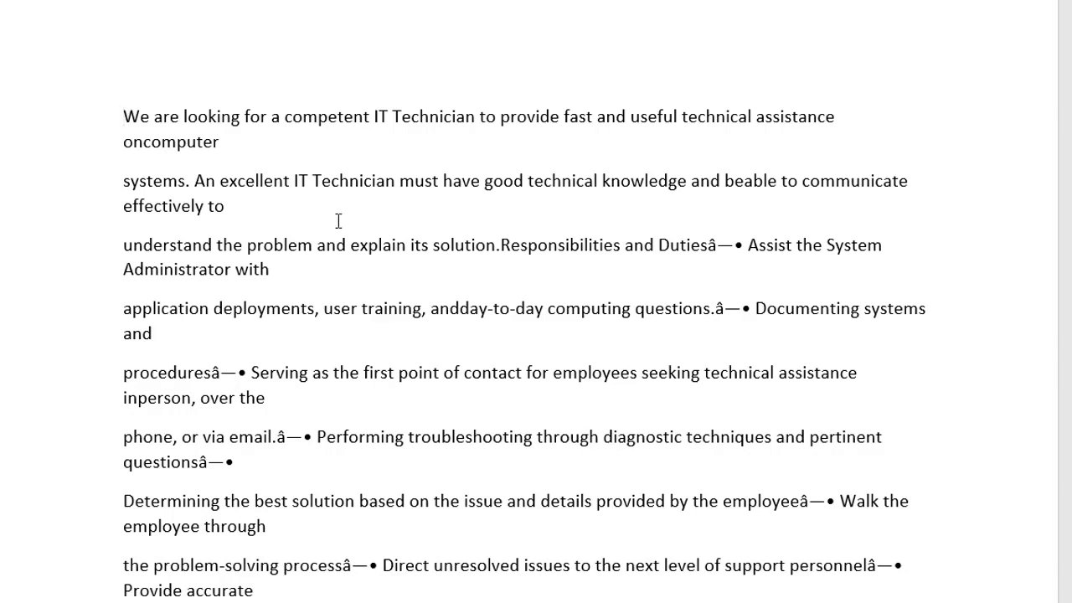
Select the stray 'â' character following 'Responsibilities and Duties'
scroll(513, 297, "down", 1)
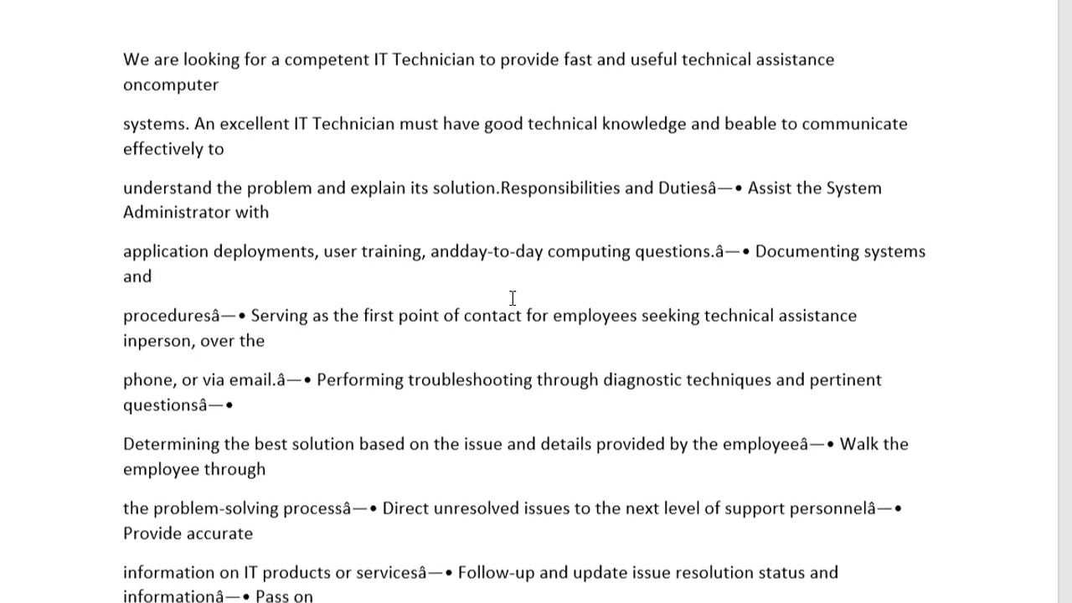
scroll(512, 298, "down", 1)
scroll(513, 298, "up", 2)
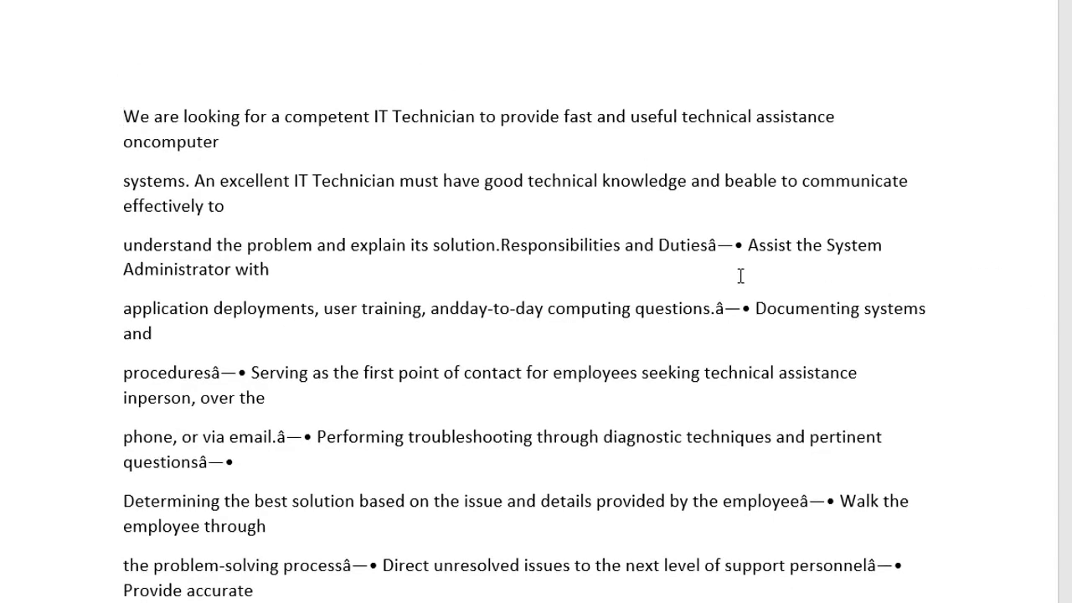
scroll(695, 251, "down", 1)
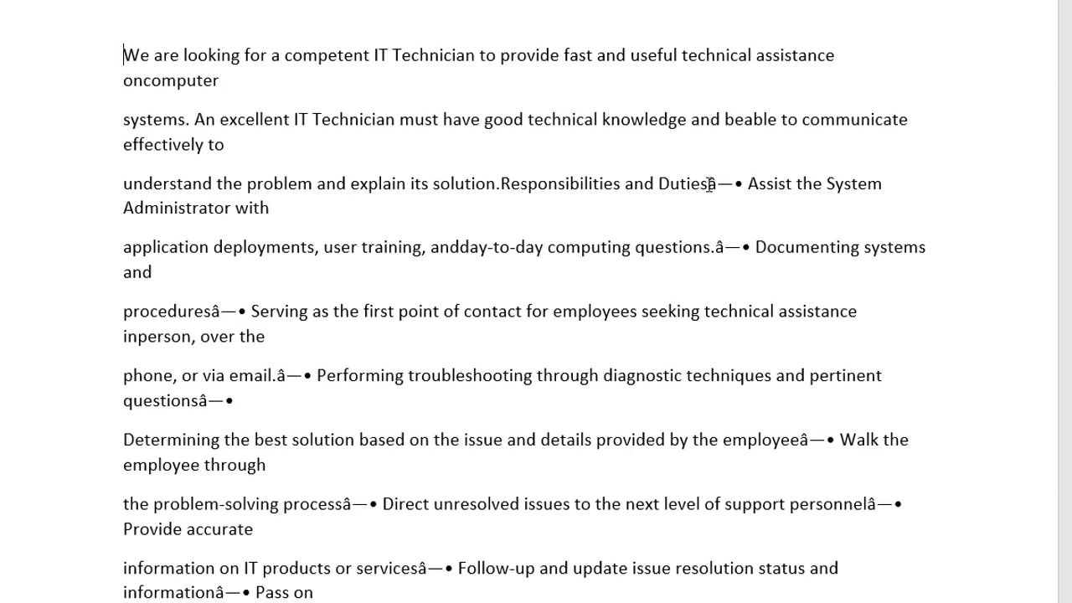
left_click_drag(708, 184, 718, 184)
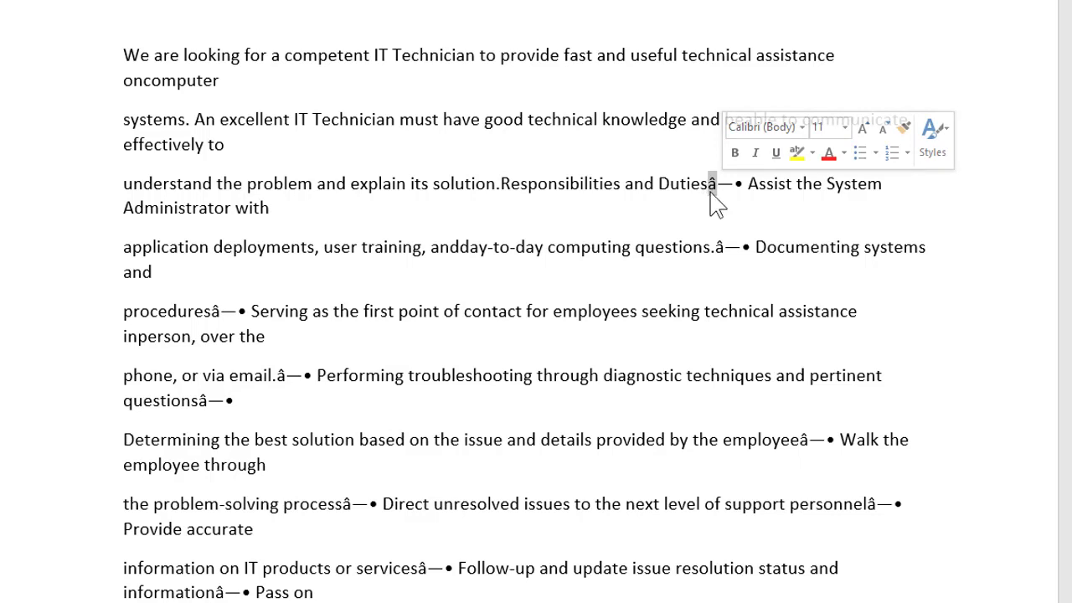
key("Down")
left_click_drag(708, 184, 718, 184)
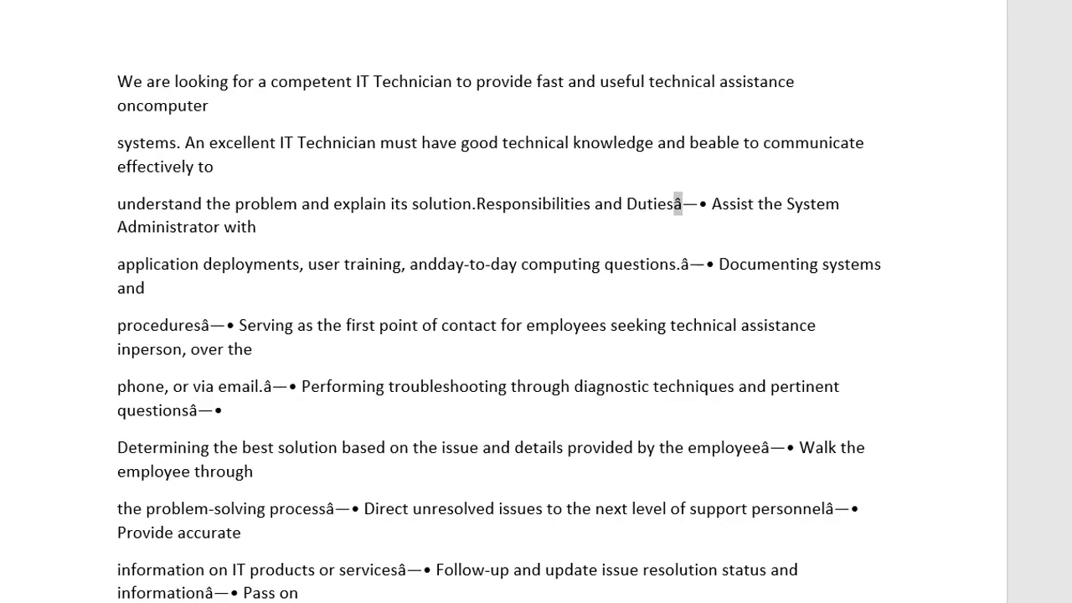
Replace every 'â' with nothing (21 replacements, searching from the start), then close the dialog
left_click(1021, 40)
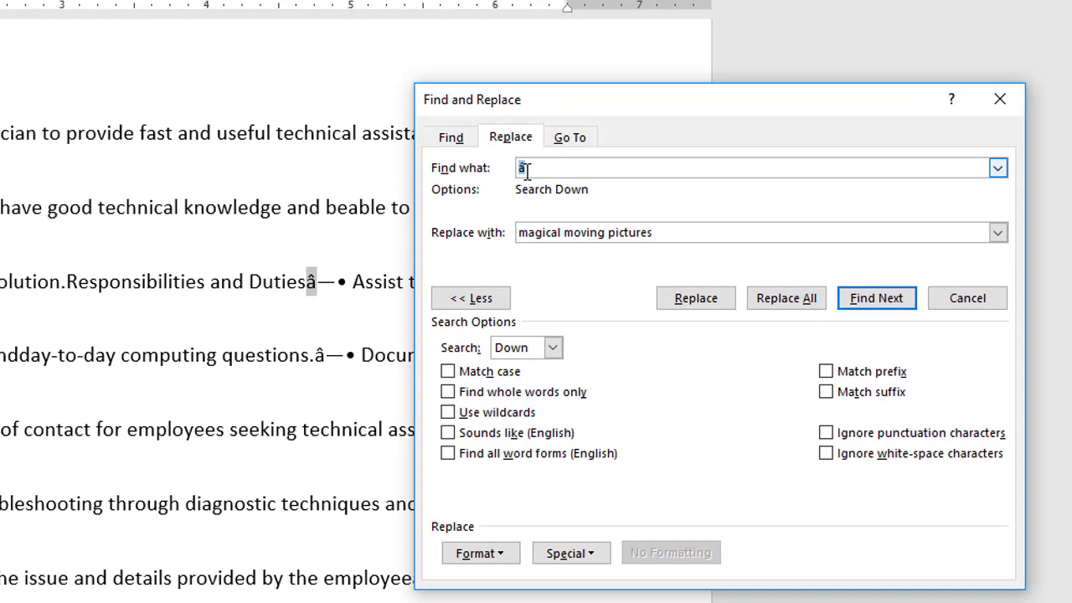
left_click(518, 236)
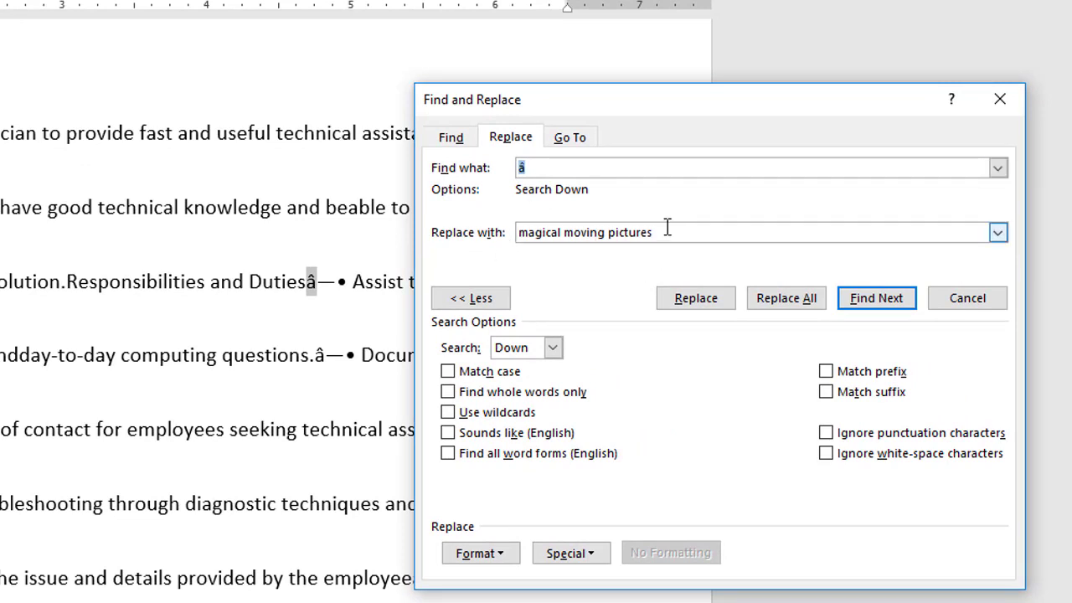
left_click_drag(668, 234, 496, 237)
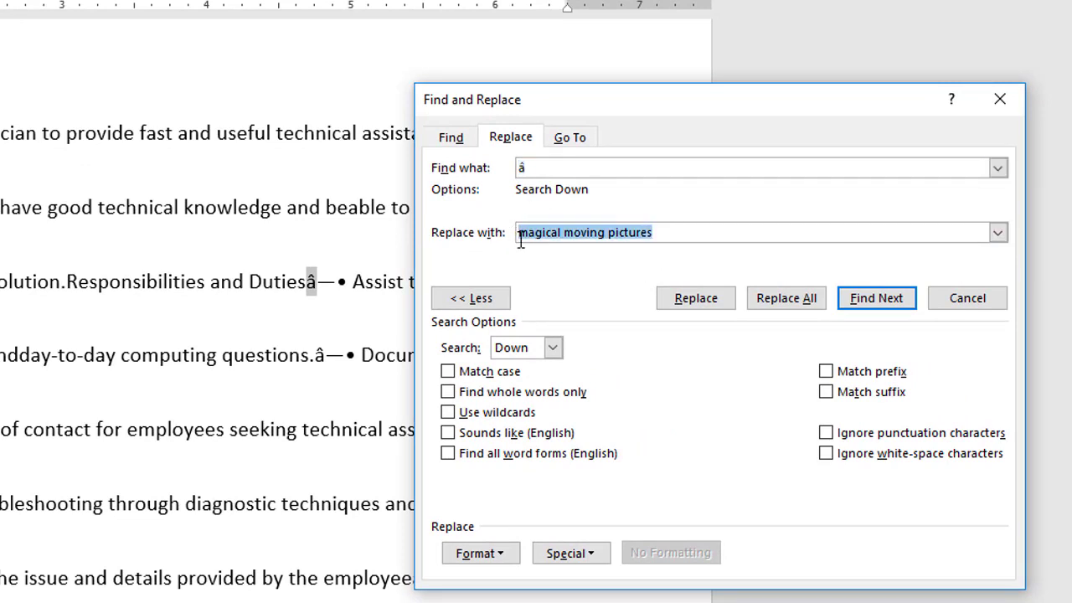
key("BackSpace")
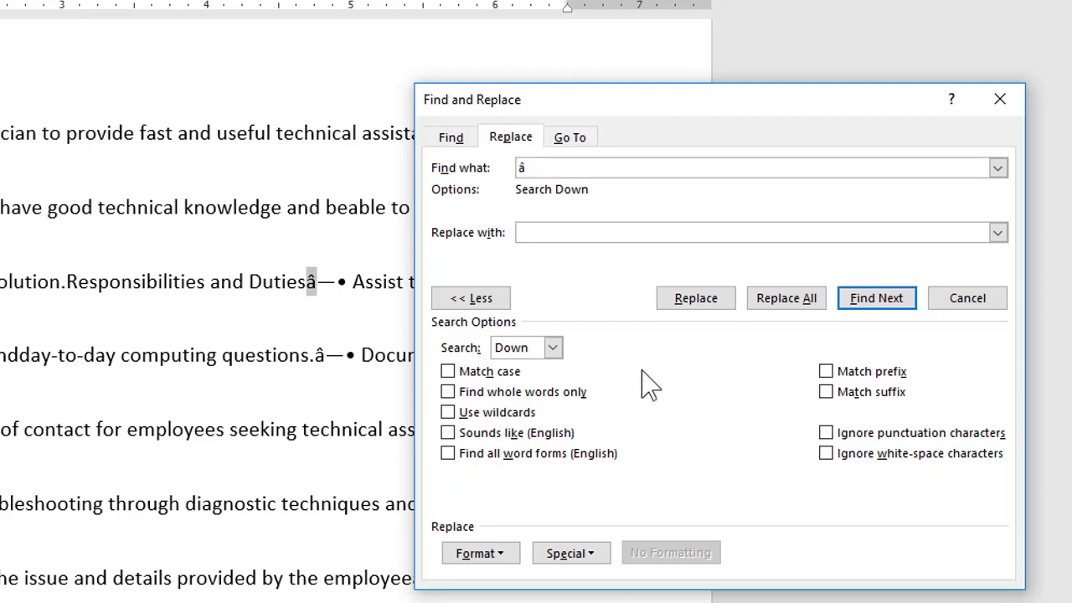
left_click(786, 298)
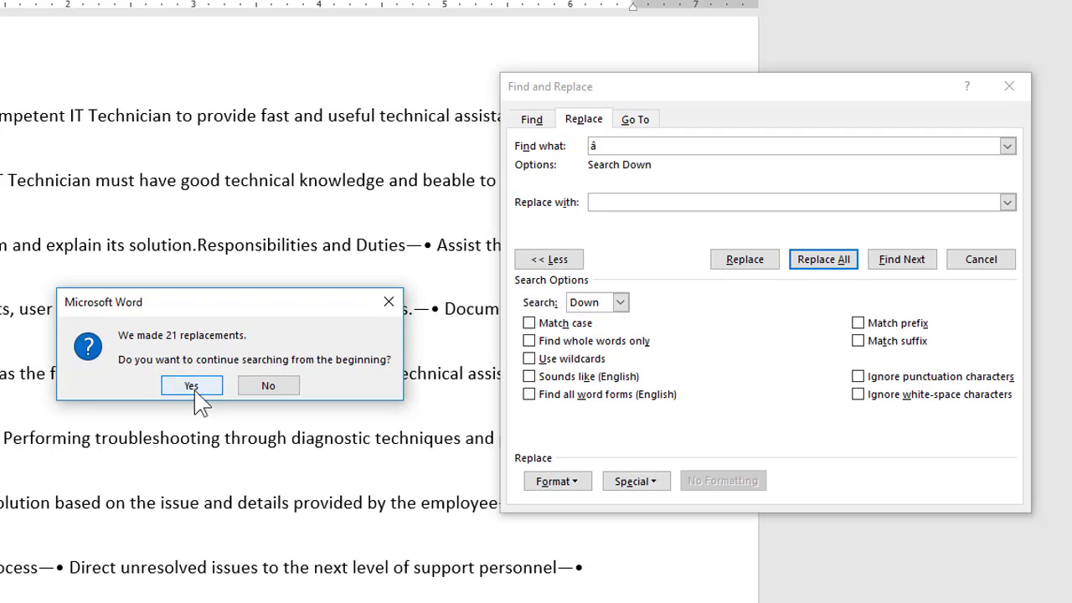
left_click(192, 386)
left_click(239, 394)
scroll(349, 397, "up", 4)
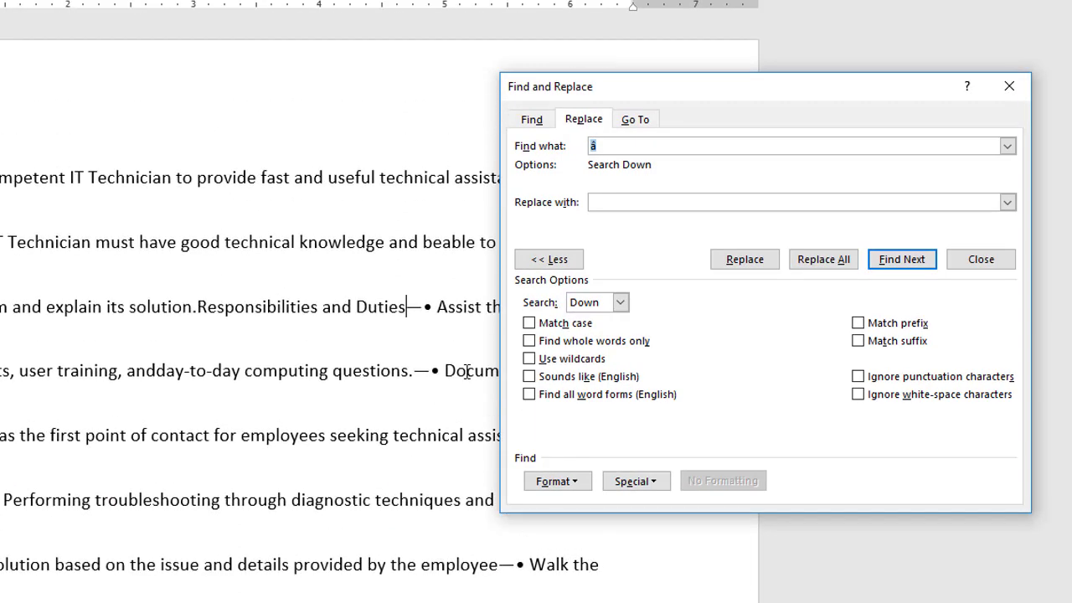
scroll(349, 373, "down", 2)
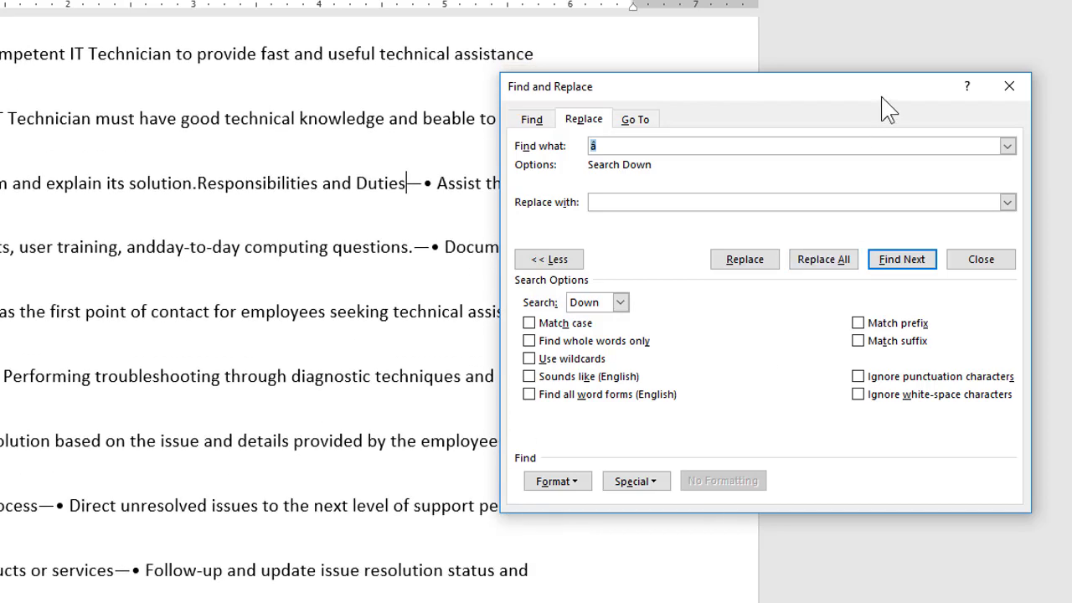
left_click(1010, 87)
Turn on Show/Hide ¶ and place the cursor at the start of the job description
scroll(206, 241, "down", 1)
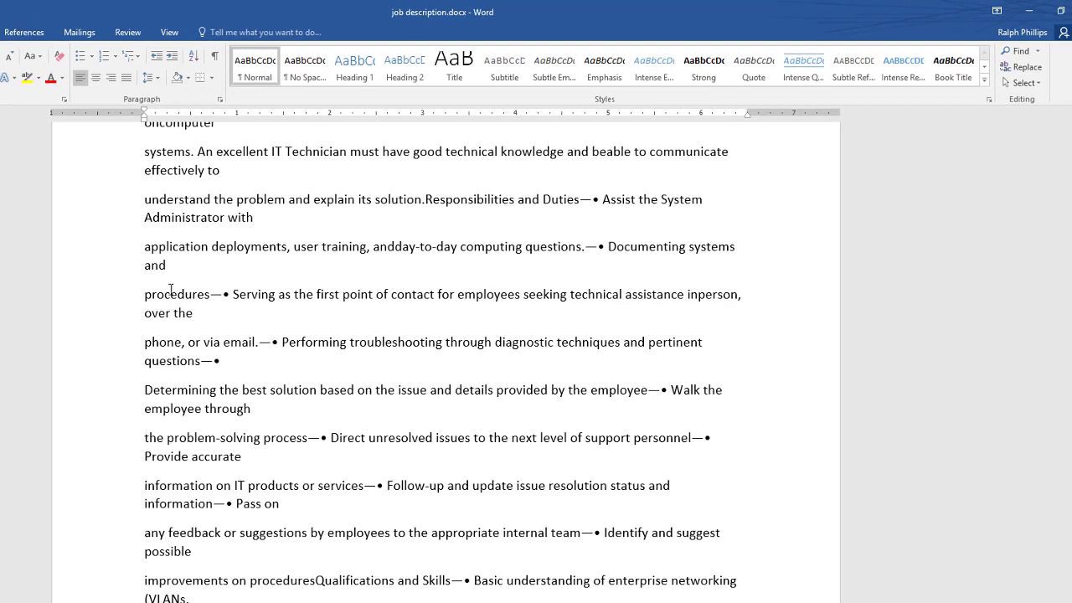
left_click(201, 319)
scroll(278, 327, "up", 2)
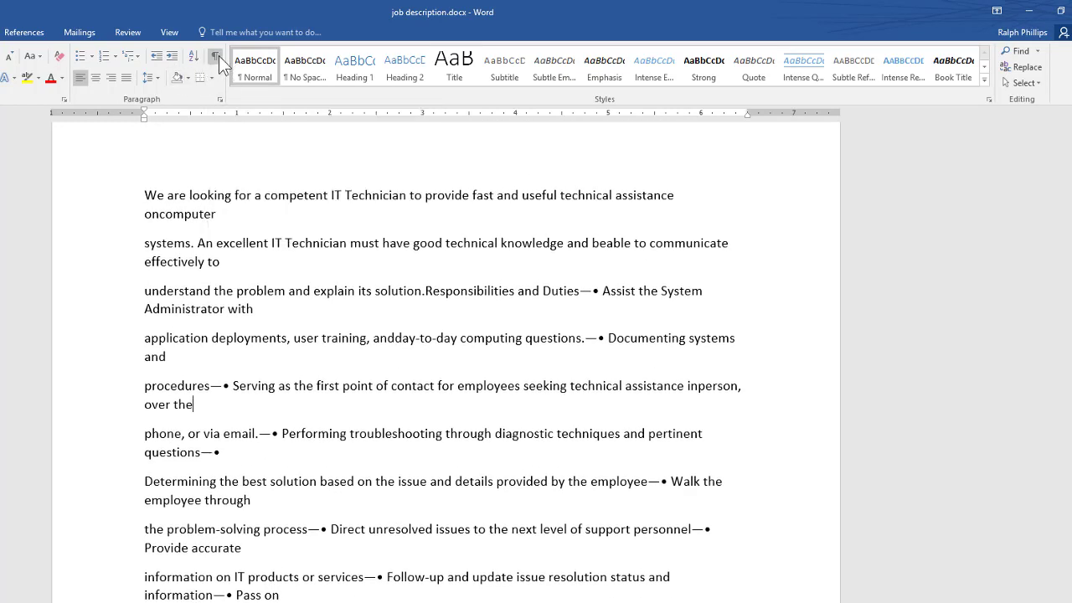
left_click(215, 59)
scroll(267, 370, "down", 3)
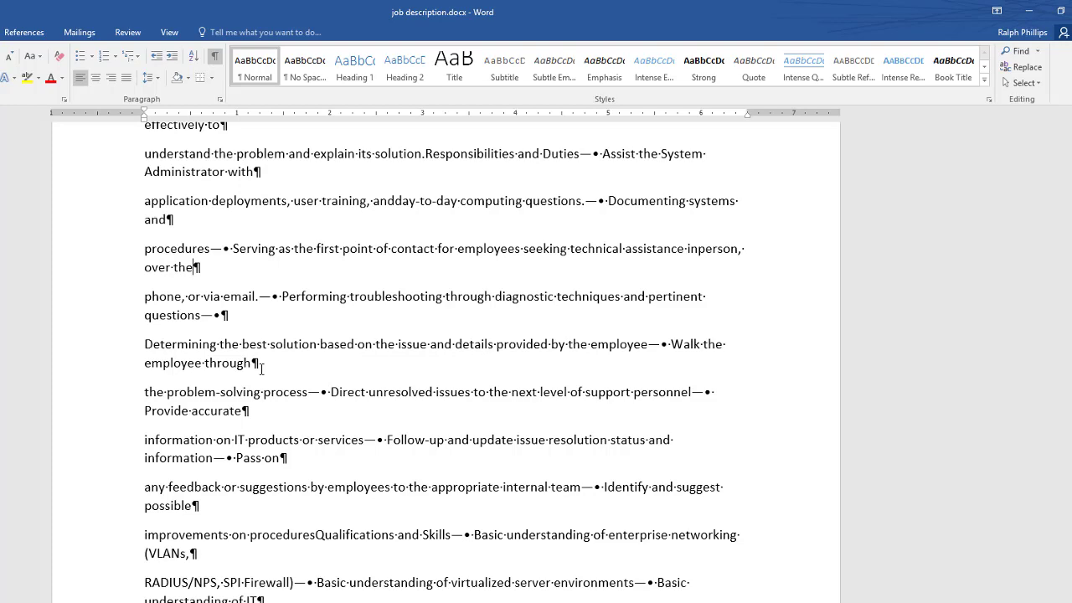
scroll(261, 369, "up", 4)
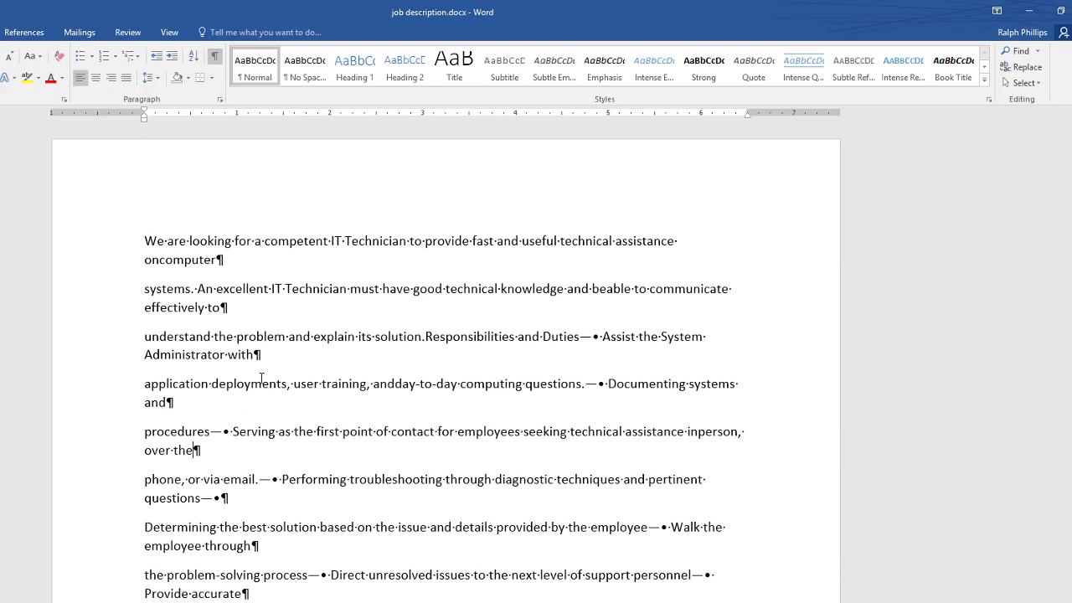
left_click(146, 240)
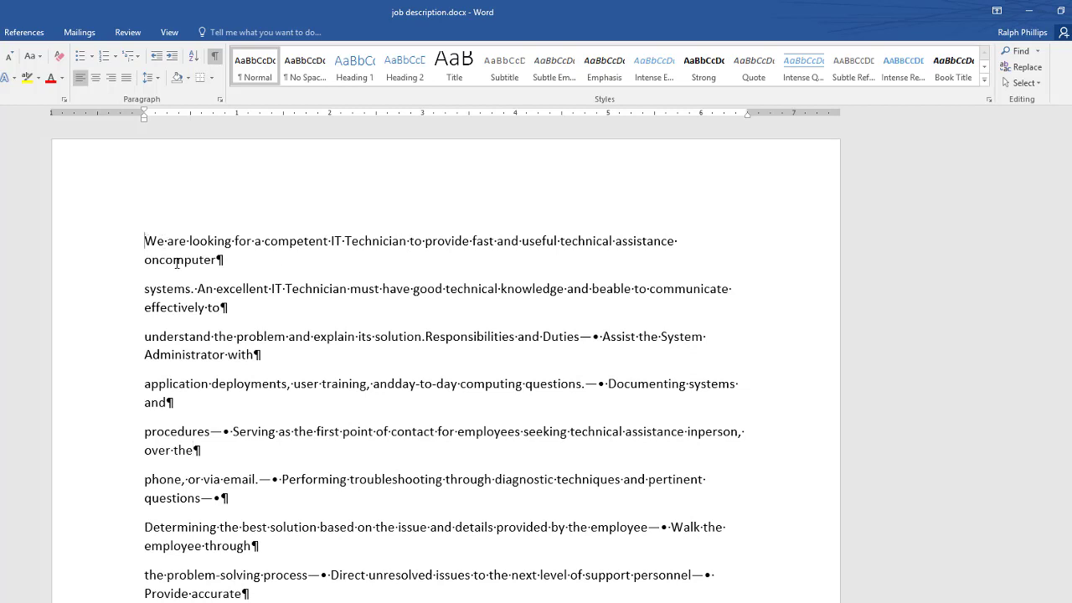
Replace all 15 paragraph marks (^p) with nothing, merging the text into one block
left_click(1029, 67)
left_click(741, 215)
key("BackSpace")
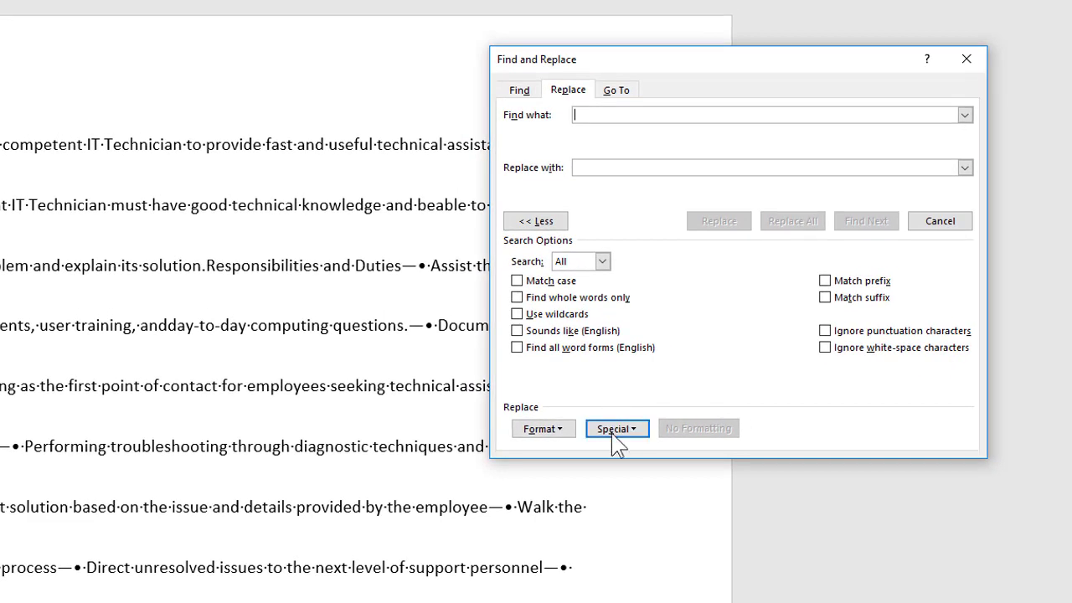
left_click(613, 431)
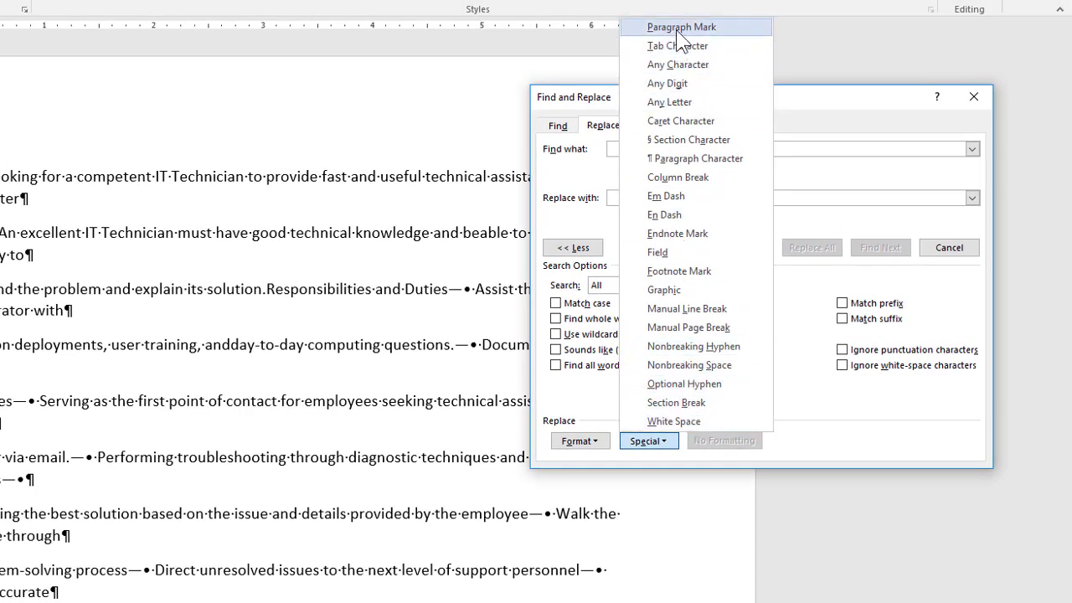
left_click(676, 27)
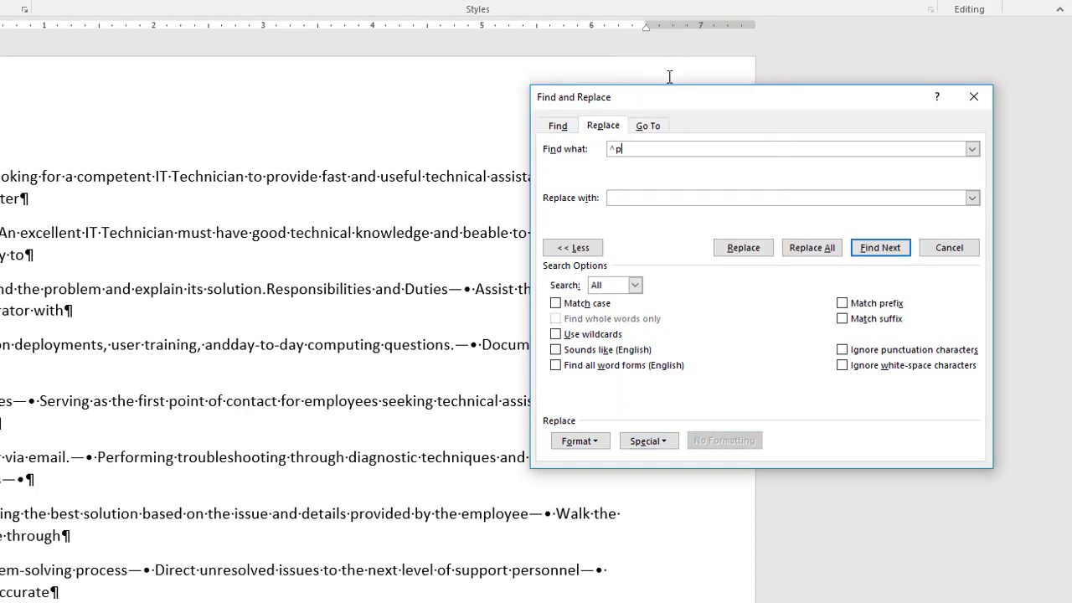
left_click(626, 197)
left_click(817, 253)
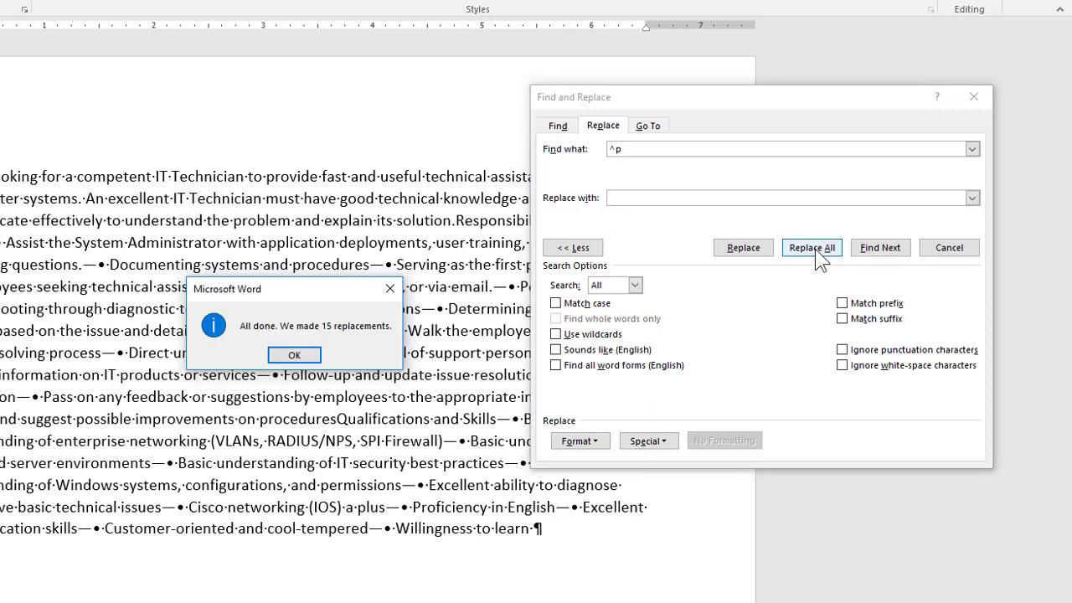
left_click(291, 356)
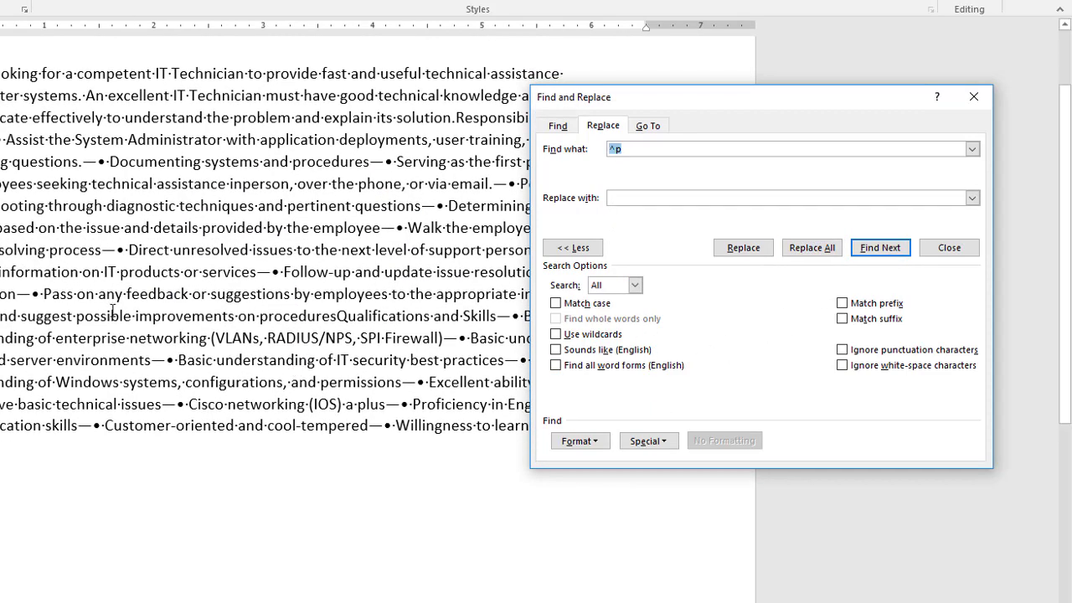
scroll(116, 308, "up", 3)
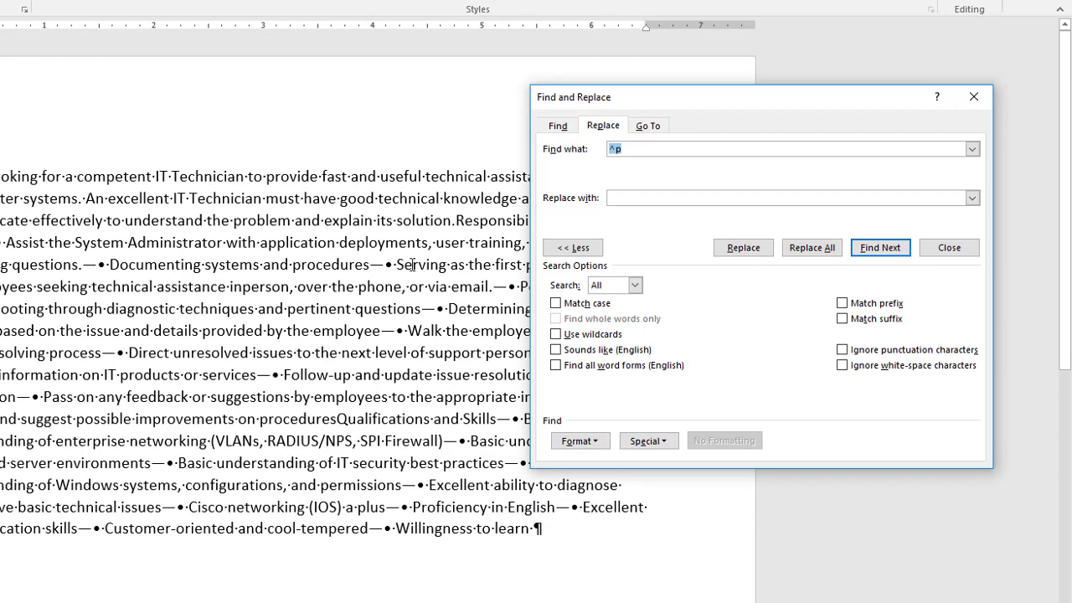
Close Find and Replace and select the em dash after 'questions.'
left_click(975, 97)
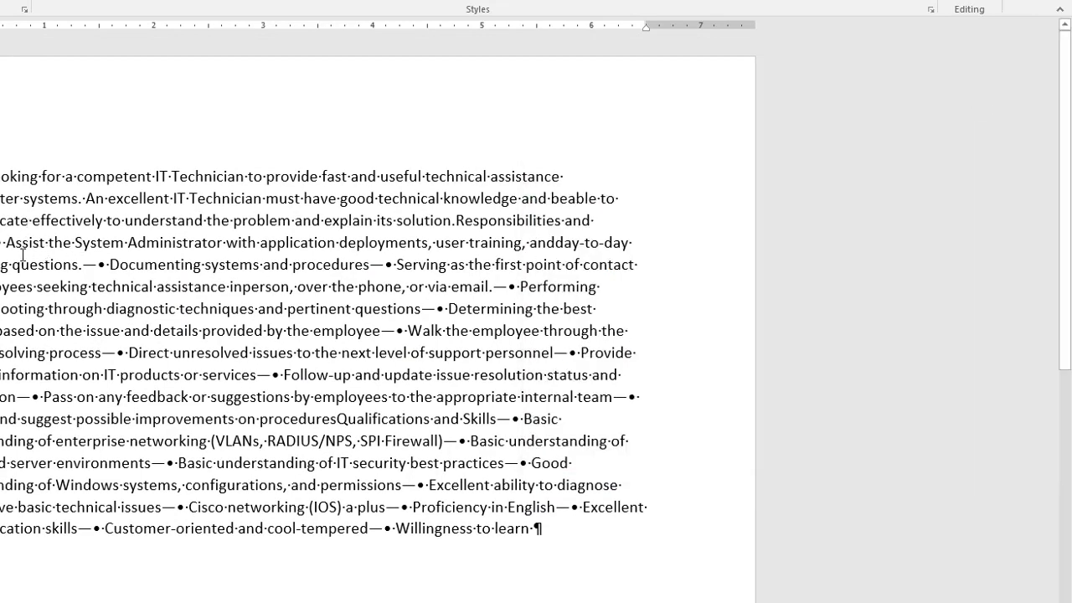
double_click(86, 266)
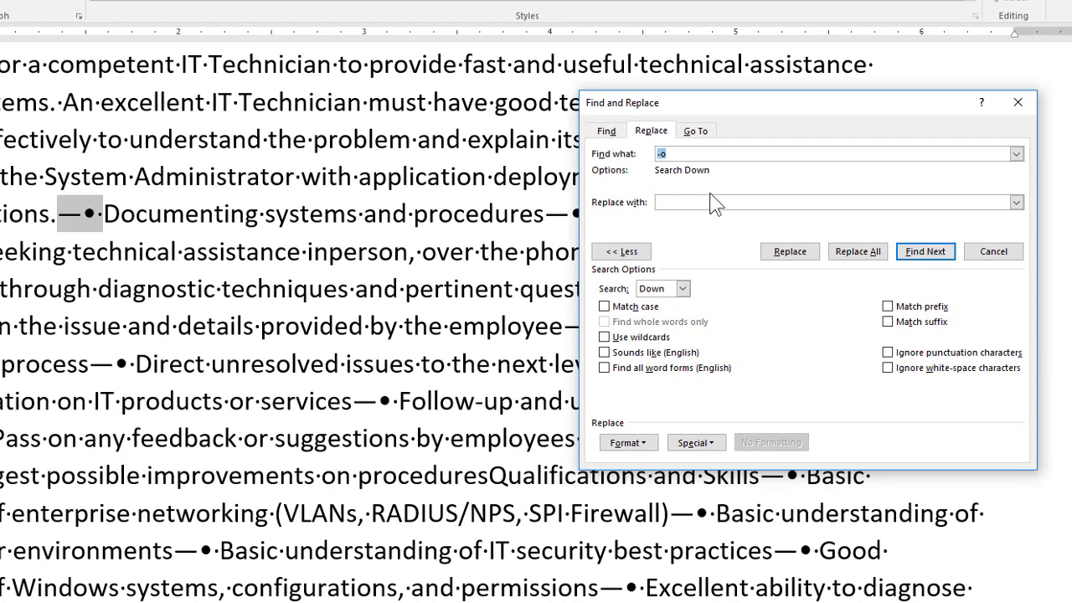
Make the '—•' sequence before 'Documenting' the Find what term, with an empty replacement
left_click(746, 203)
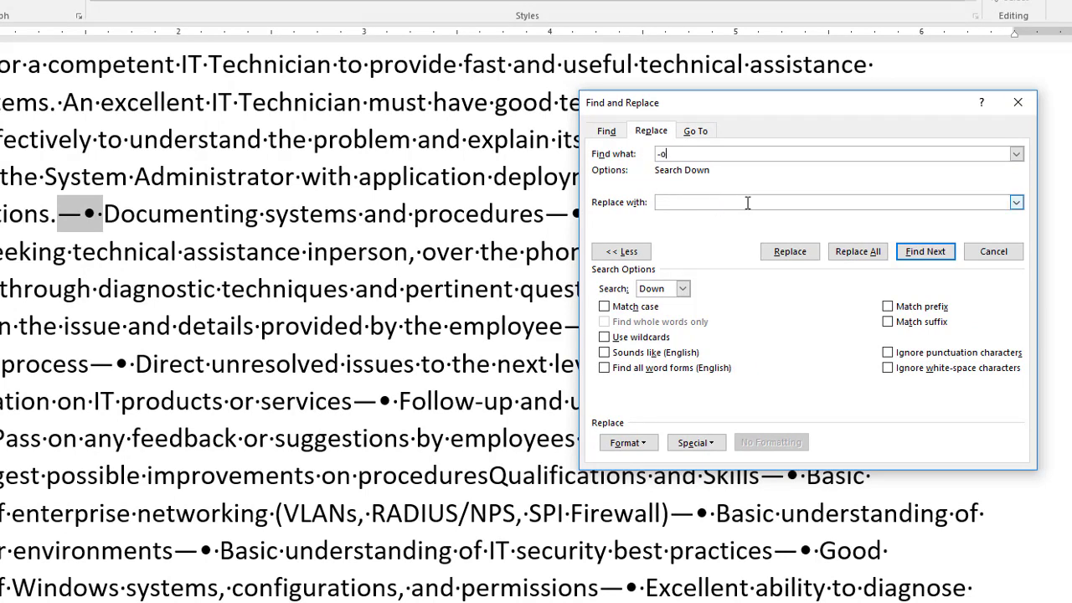
left_click(1018, 102)
left_click(266, 211)
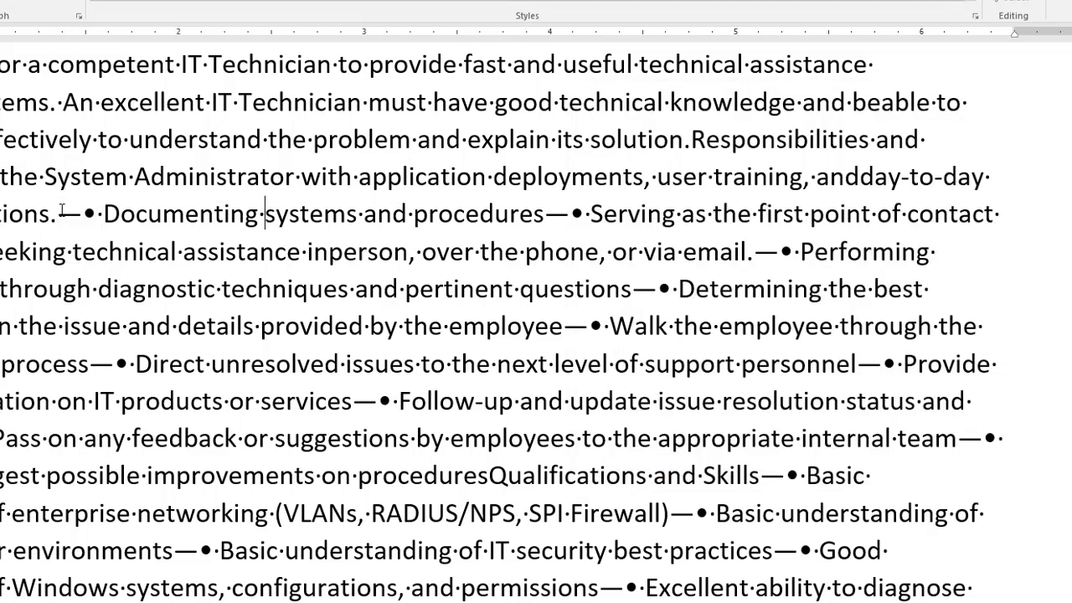
left_click_drag(59, 213, 103, 213)
key("ctrl+c")
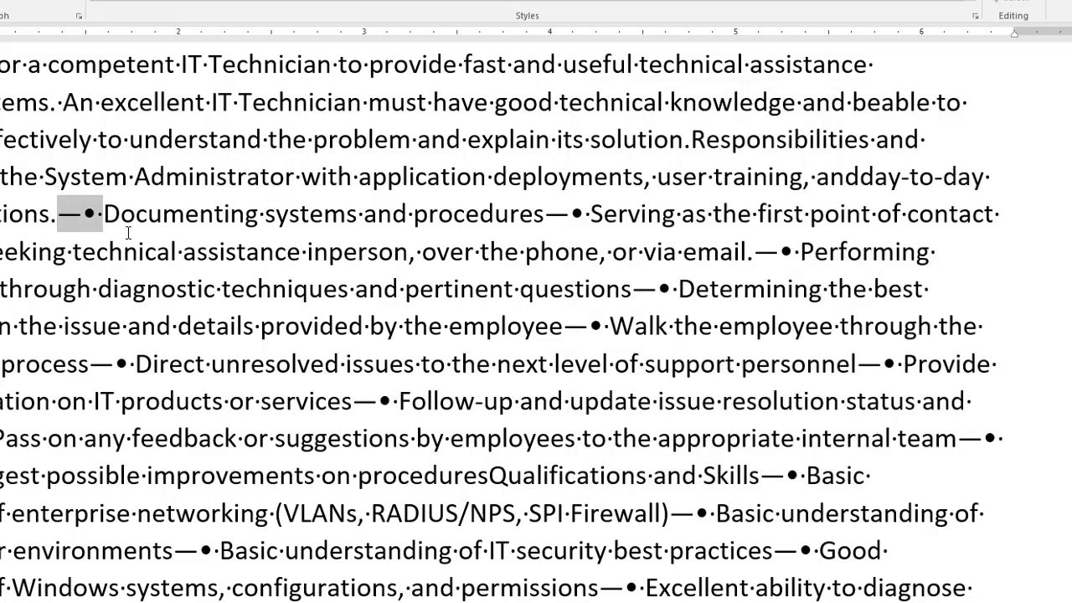
left_click(1027, 1)
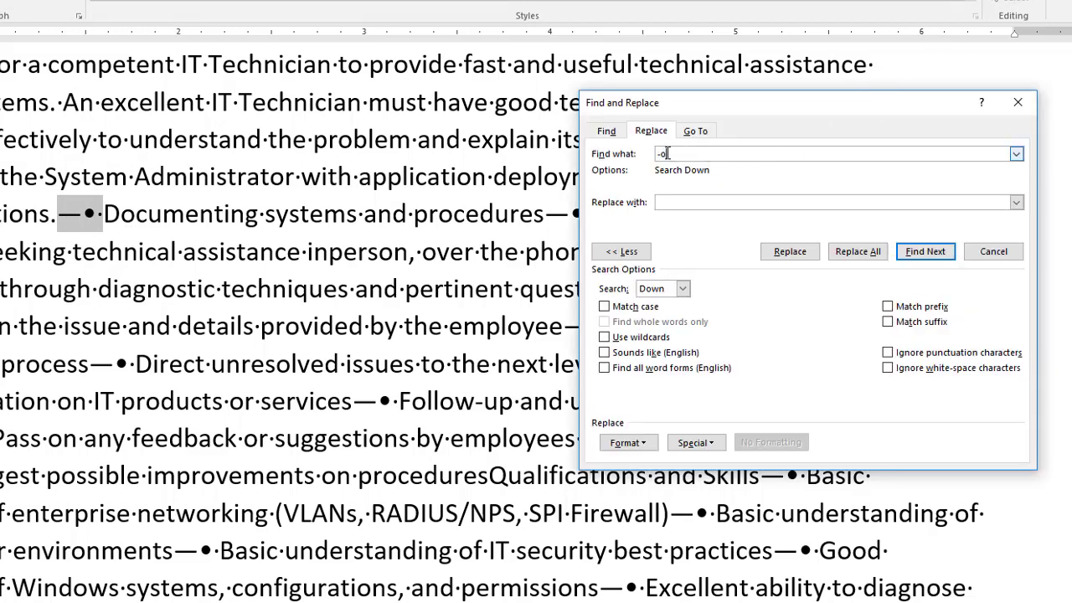
key("BackSpace")
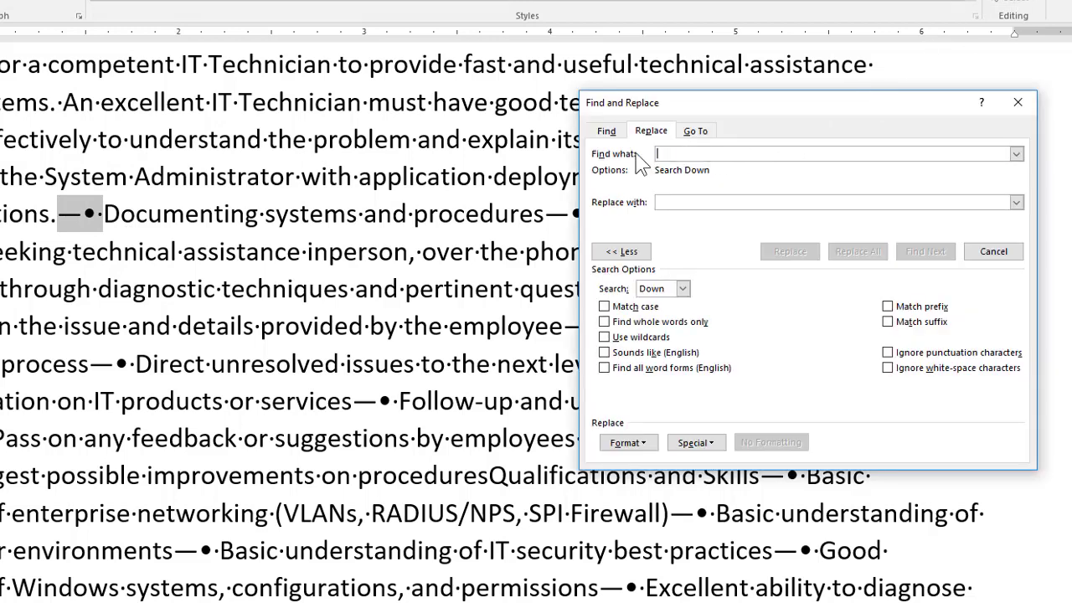
key("ctrl+v")
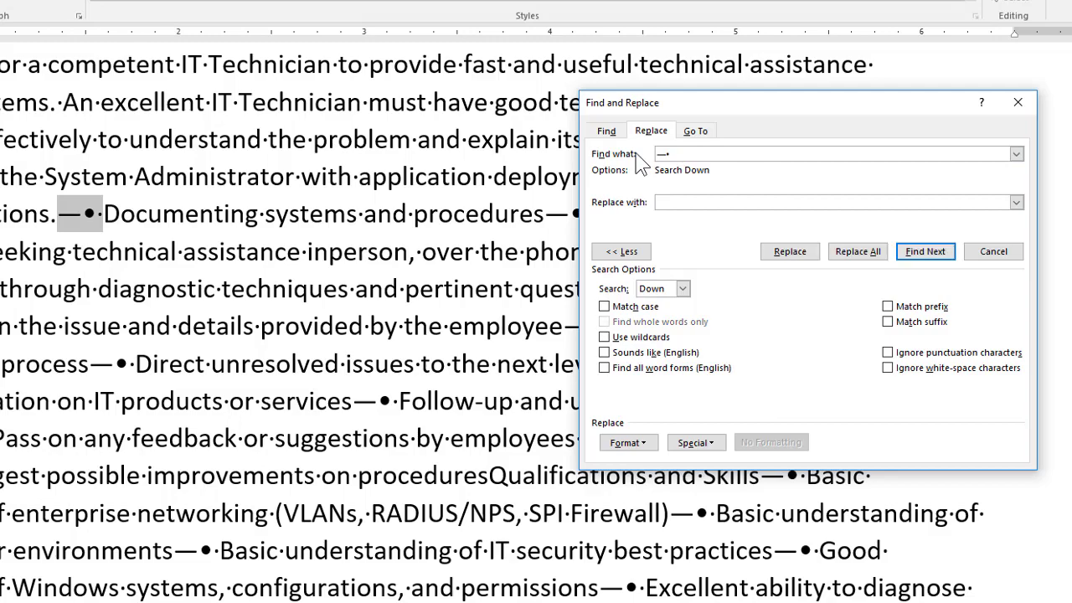
left_click(666, 202)
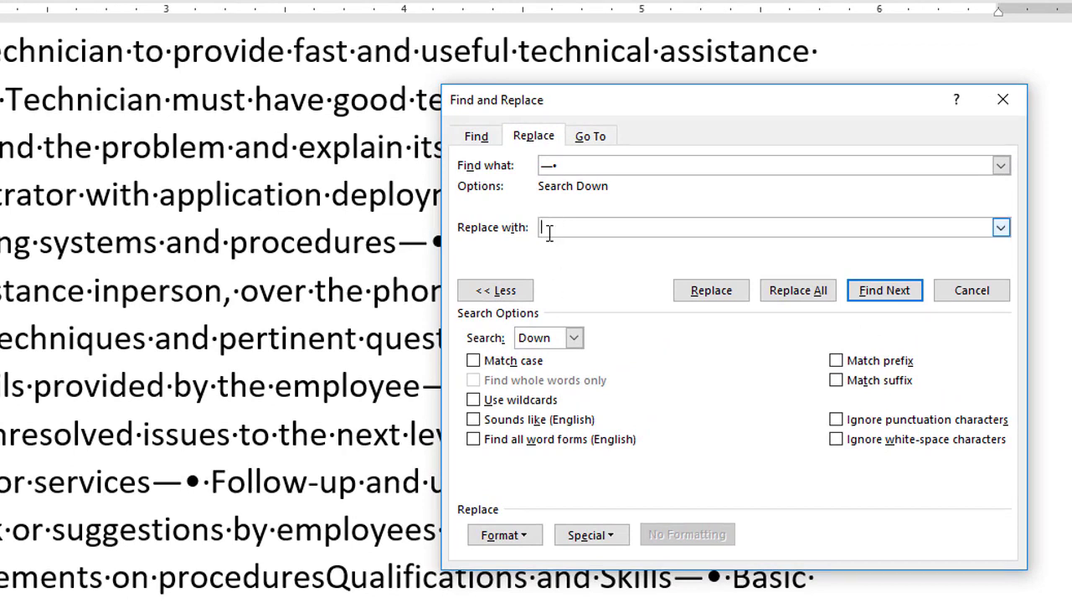
Replace all 21 '—•' separators with paragraph marks, then close the dialog
left_click(590, 536)
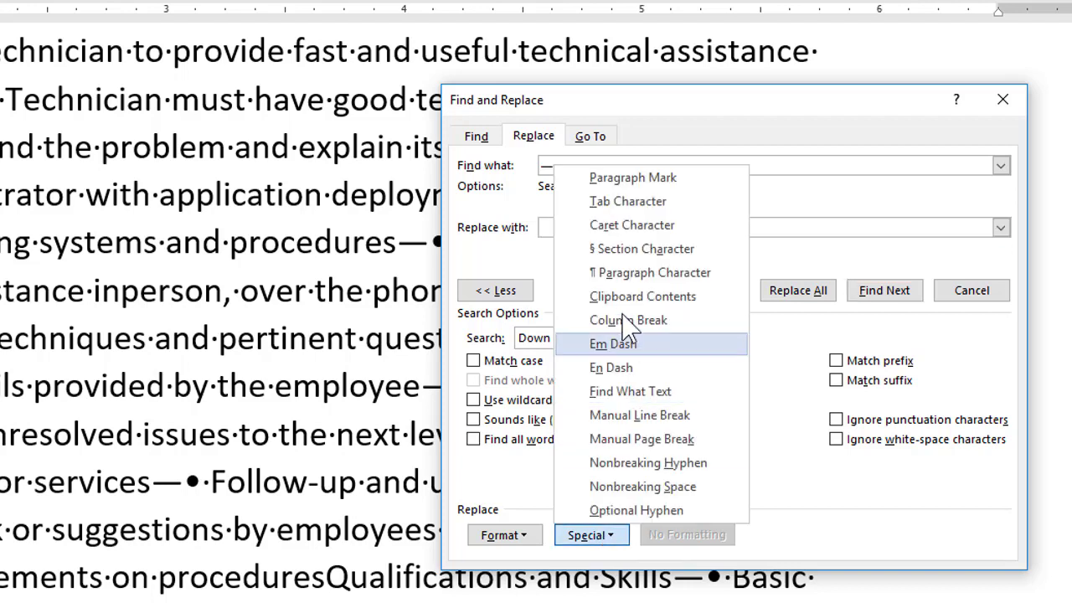
left_click(639, 184)
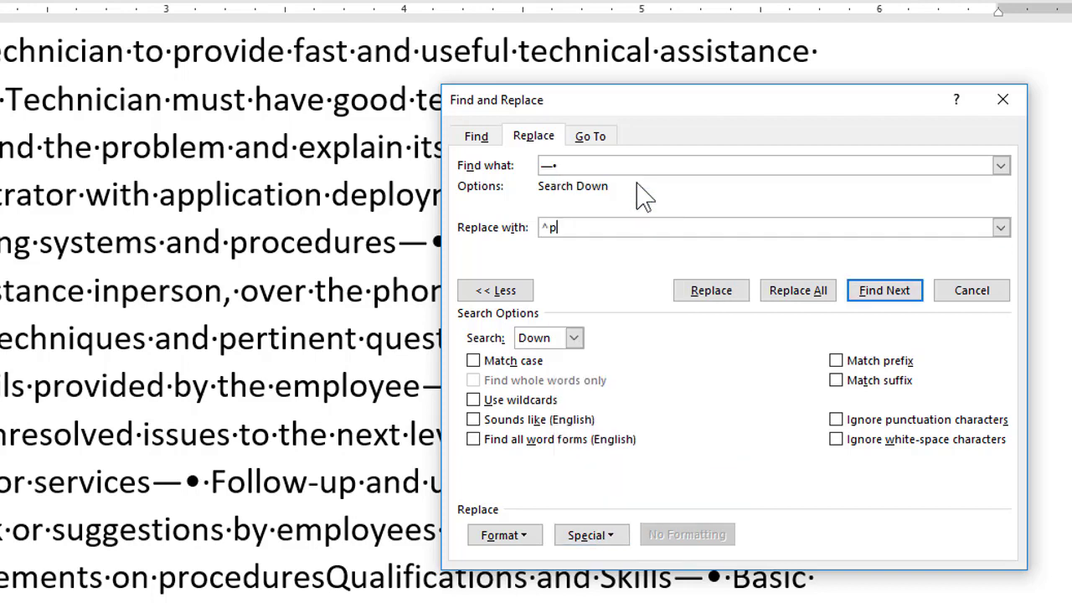
left_click(825, 304)
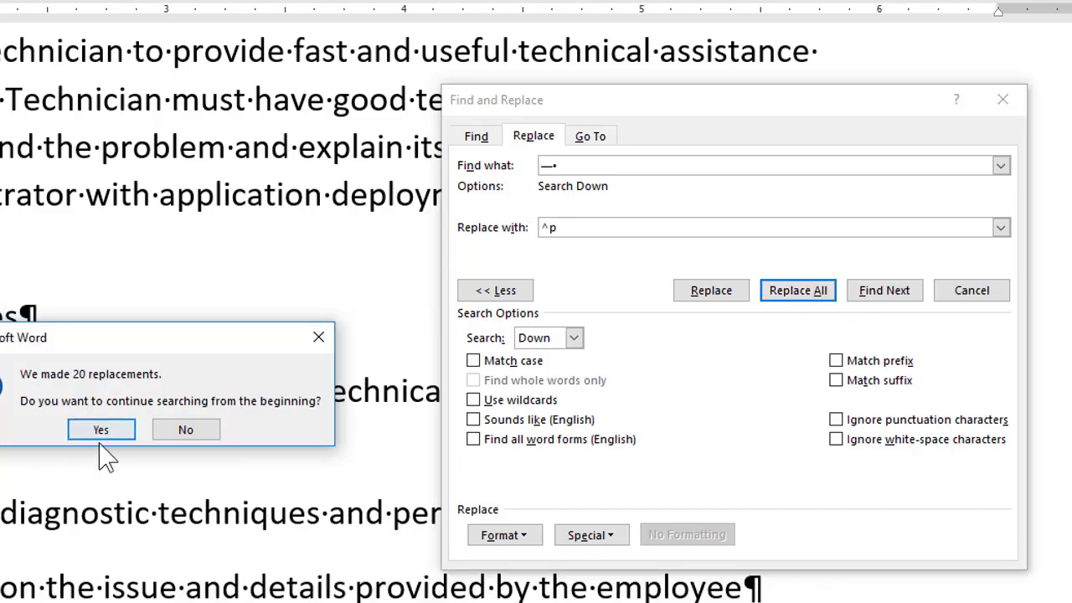
left_click(105, 436)
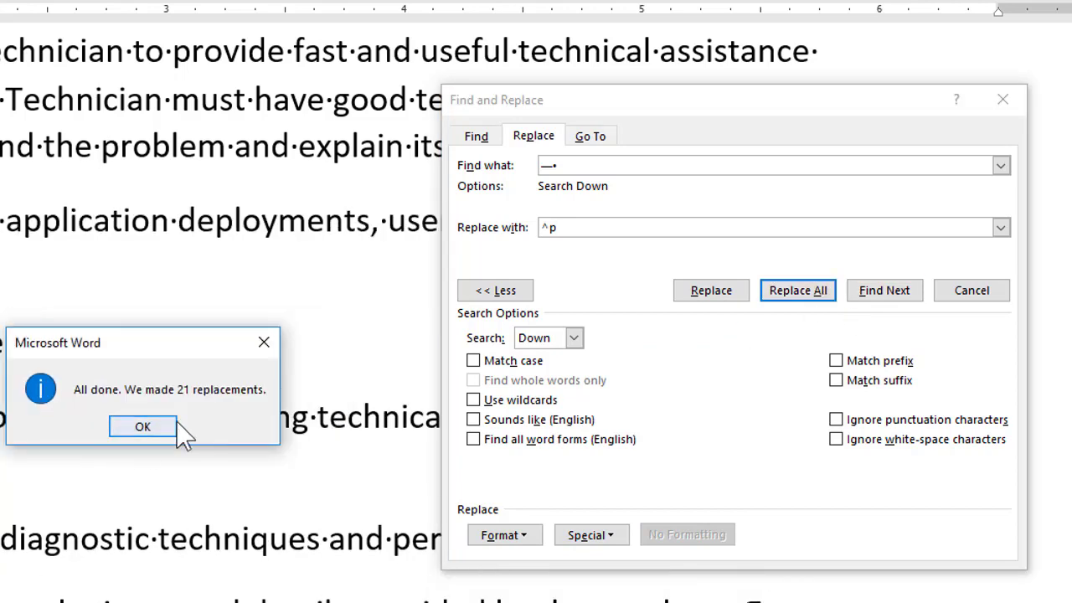
left_click(168, 427)
left_click(1002, 101)
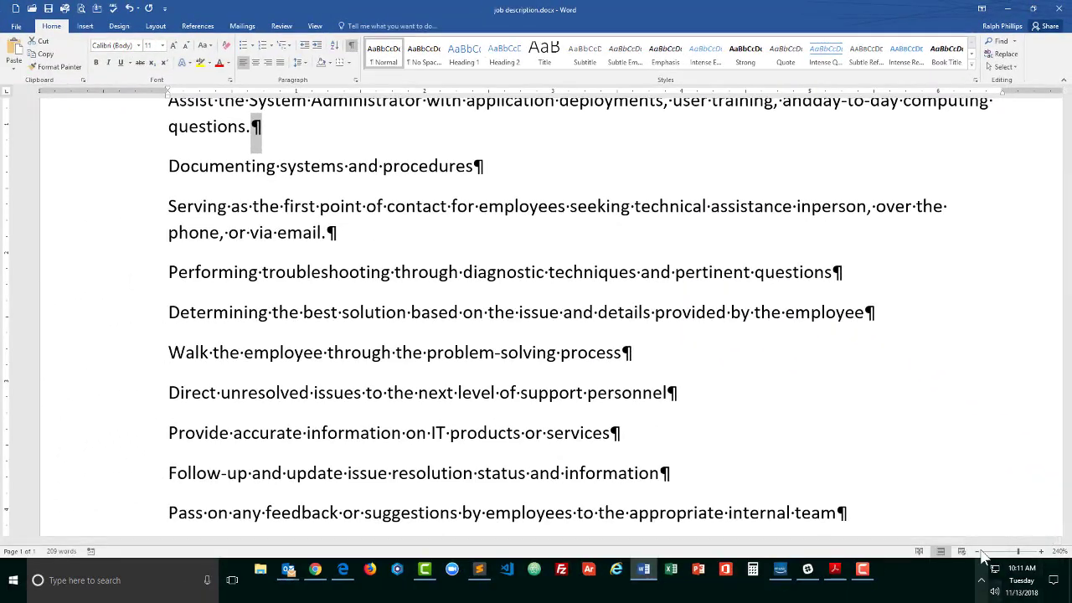
Zoom out to 110% so every duty and skill line shows, and clear the leftover selection
left_click(977, 552)
left_click(977, 552)
left_click(977, 552)
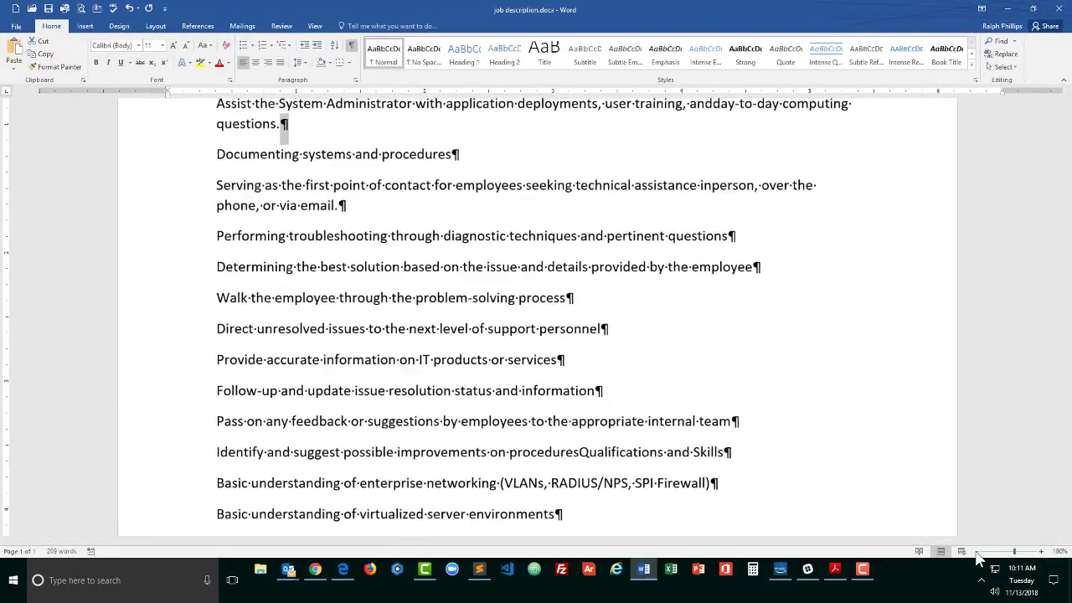
left_click(976, 552)
left_click(977, 552)
left_click(977, 552)
left_click(977, 552)
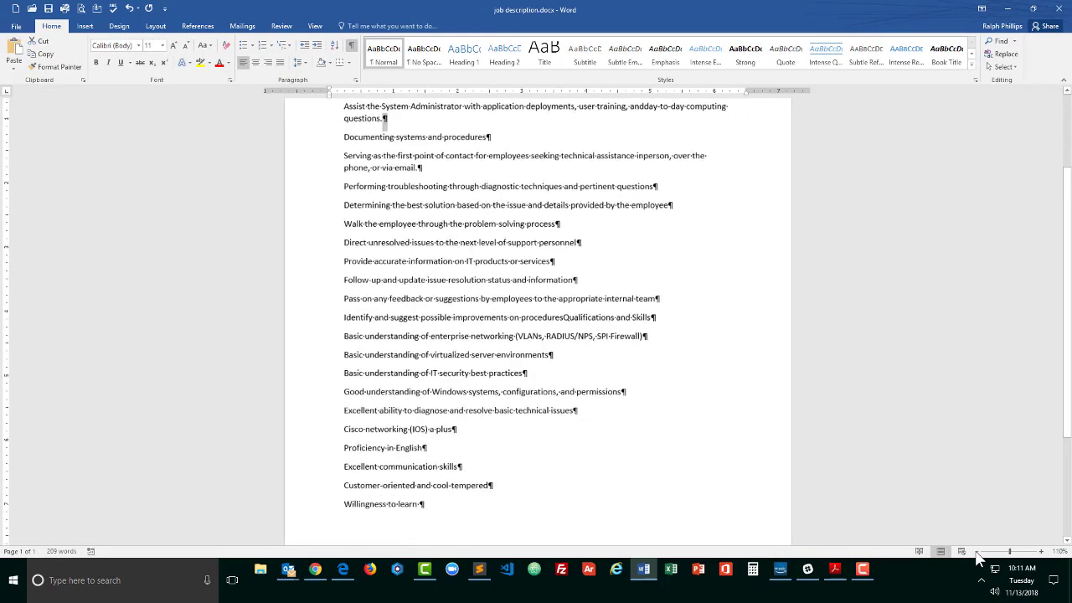
scroll(814, 436, "up", 2)
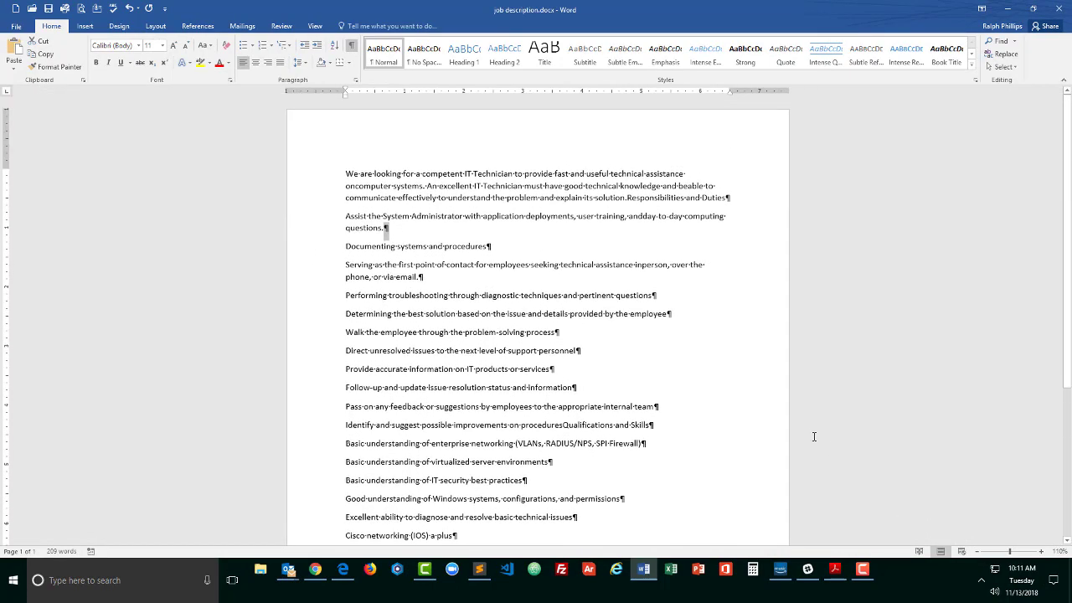
left_click(491, 270)
scroll(467, 350, "down", 2)
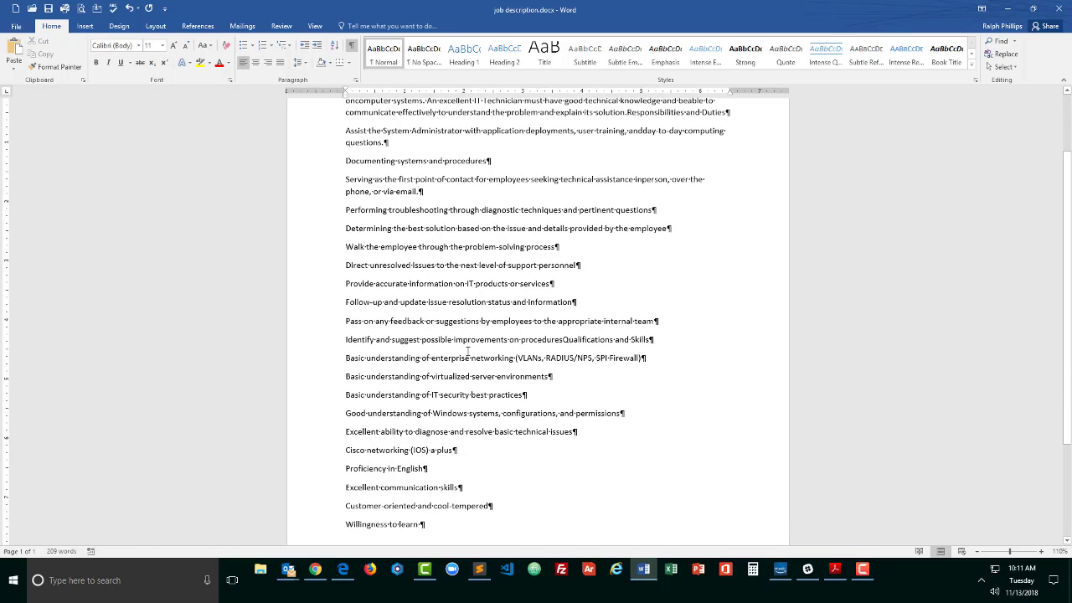
scroll(436, 328, "up", 2)
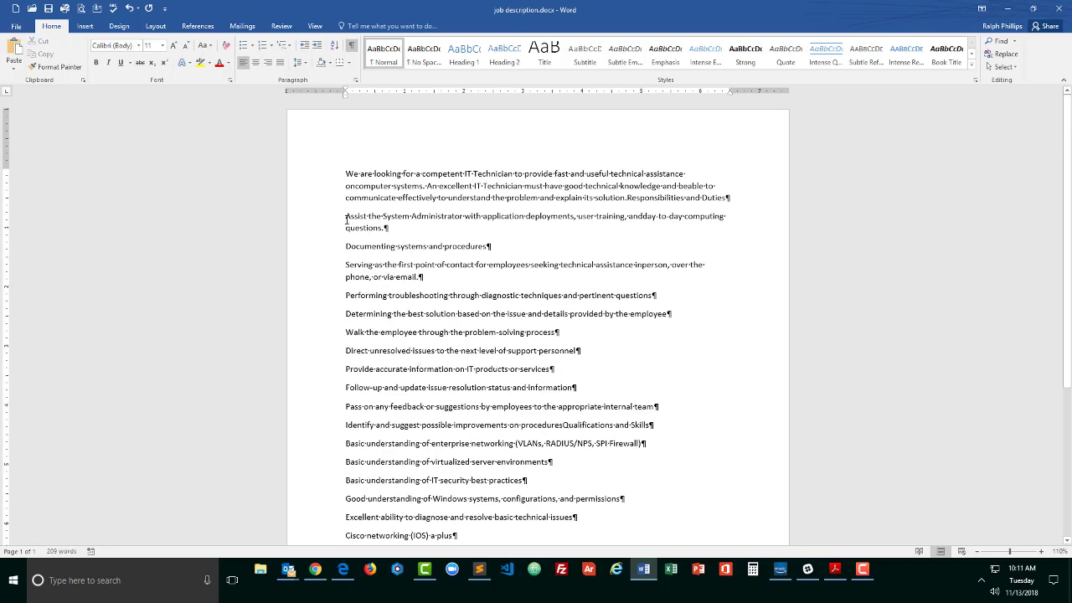
Bullet the duties and skills from 'Assist' to the end, and hide formatting marks
left_click_drag(344, 217, 589, 388)
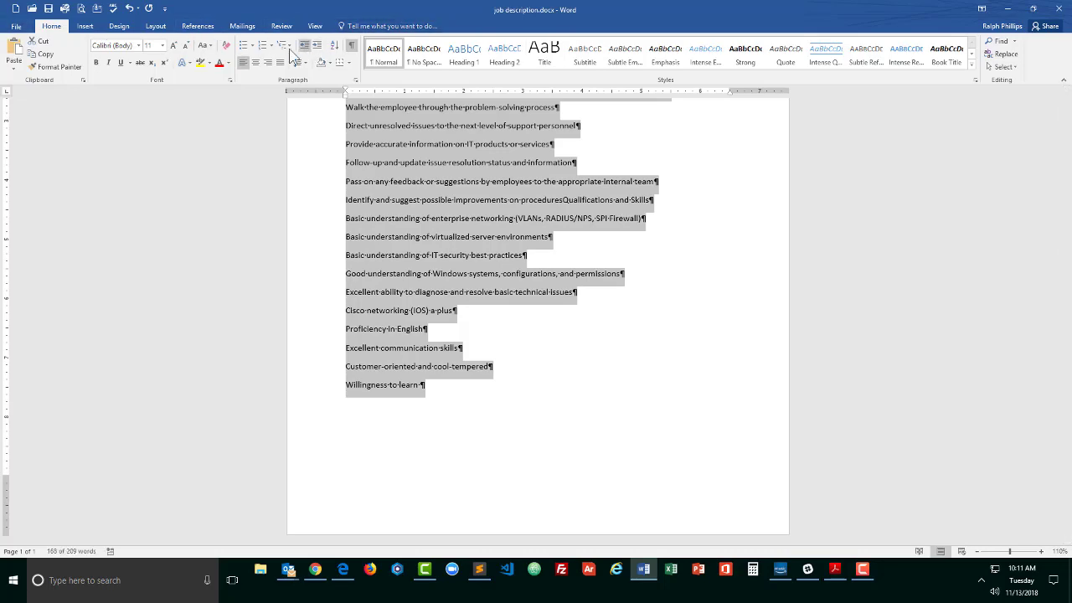
left_click(243, 45)
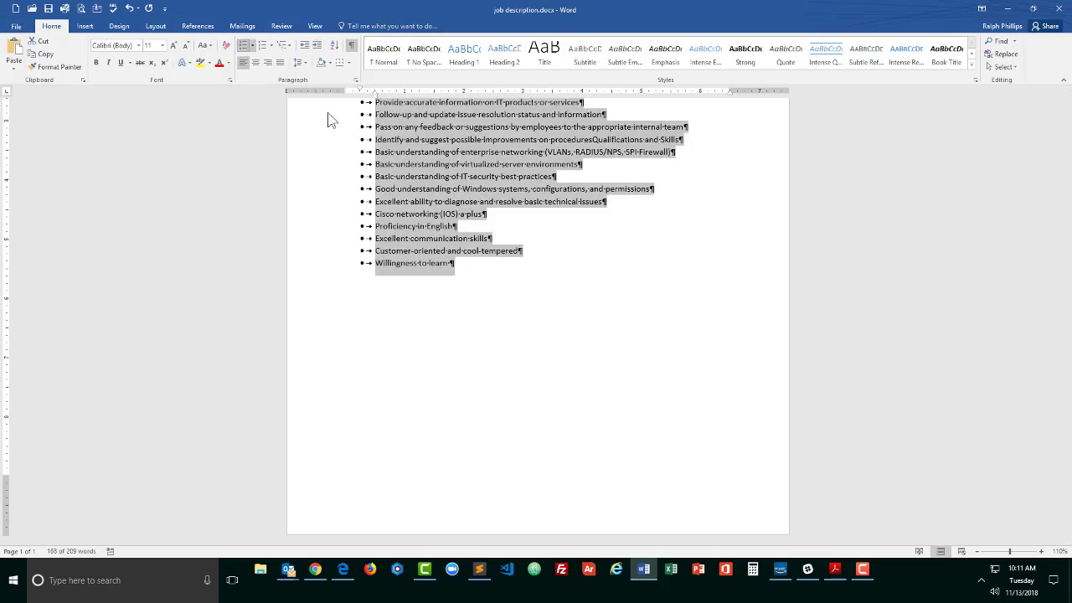
scroll(606, 374, "up", 4)
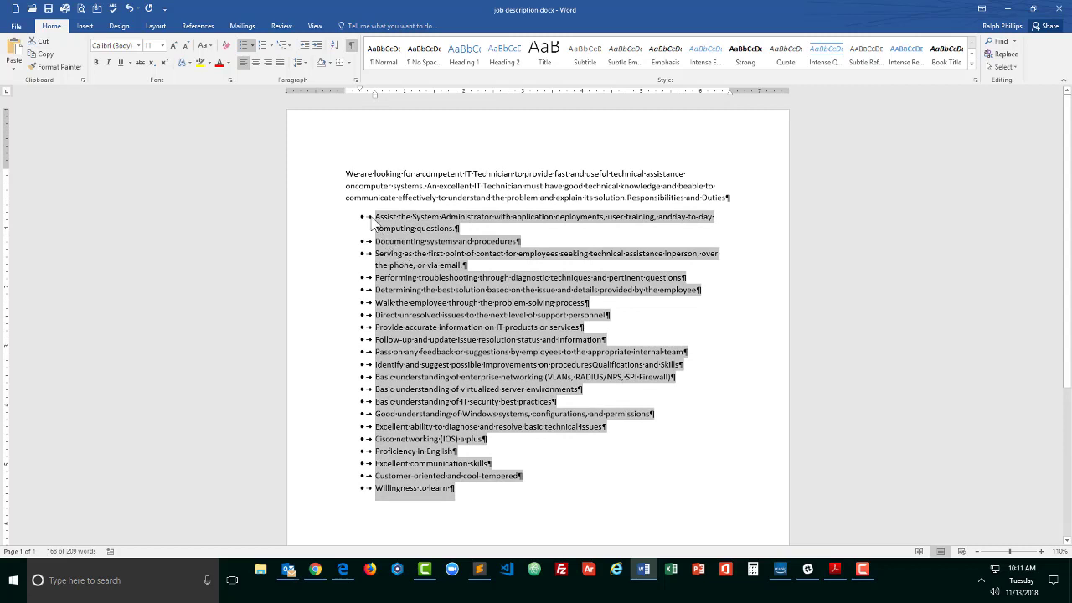
left_click(353, 50)
left_click(573, 268)
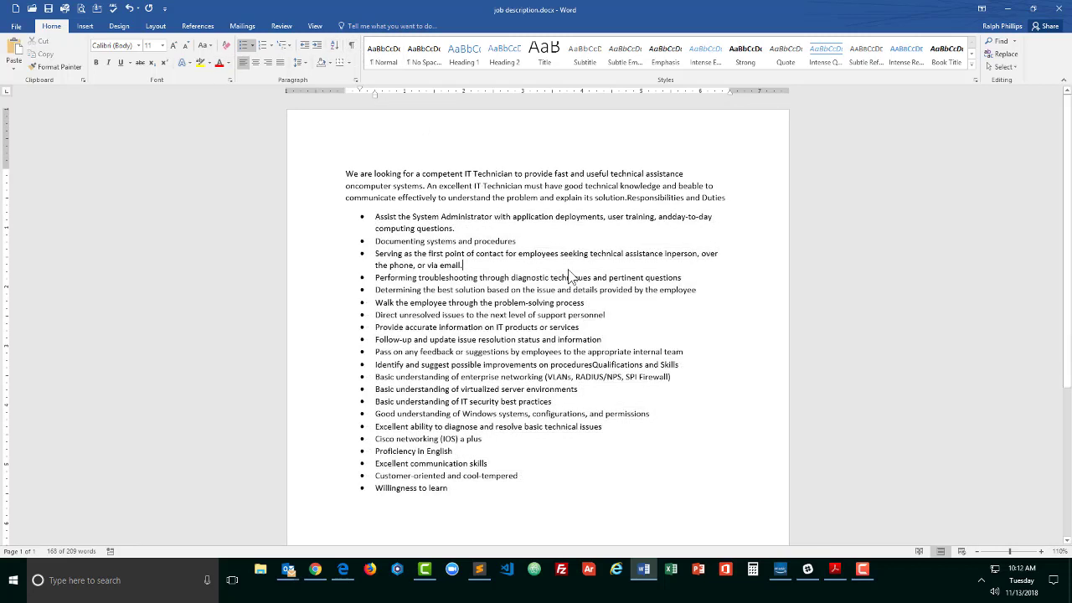
Move 'Responsibilities and Duties' onto its own line and make it bold
left_click(628, 198)
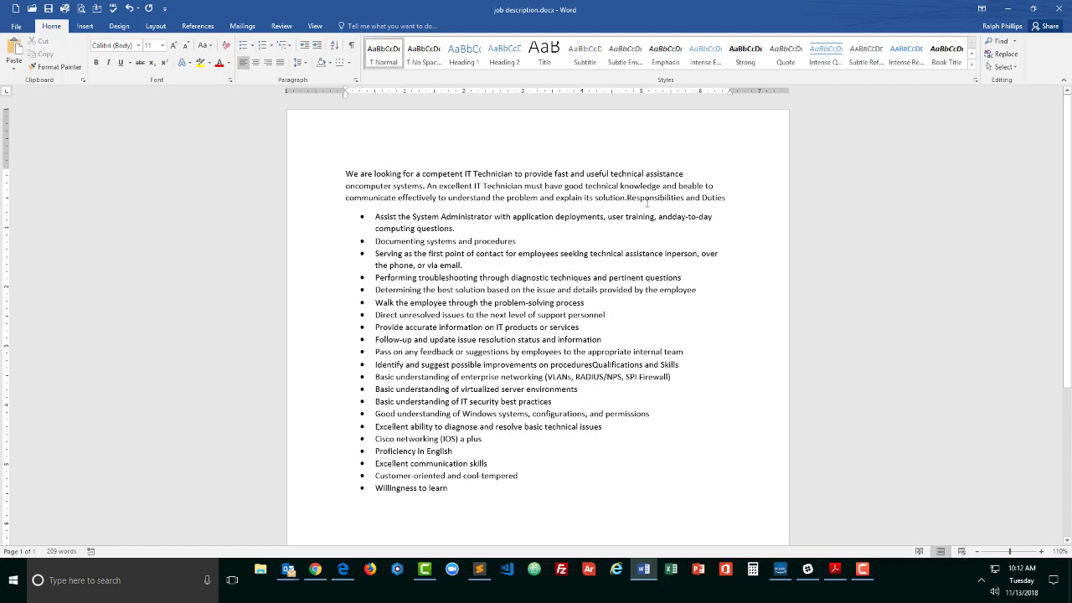
key("Return")
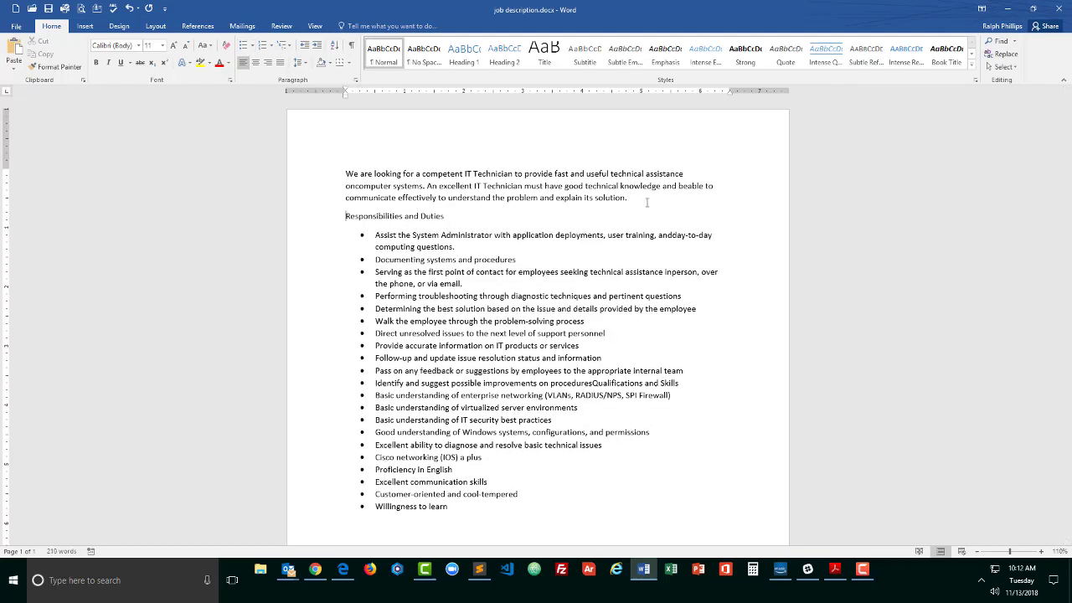
left_click(316, 219)
left_click(96, 63)
left_click(557, 352)
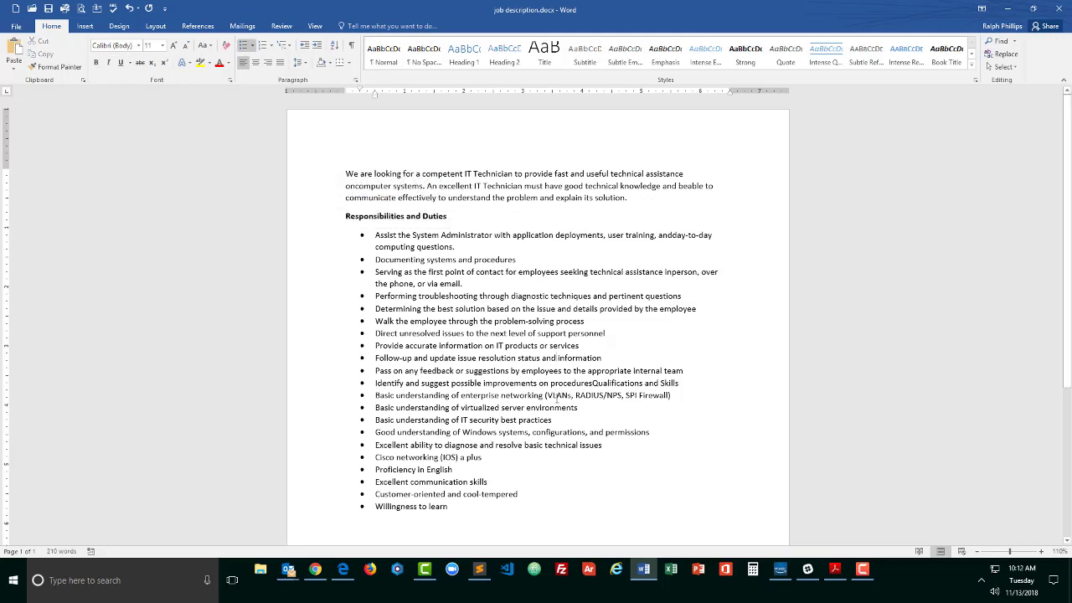